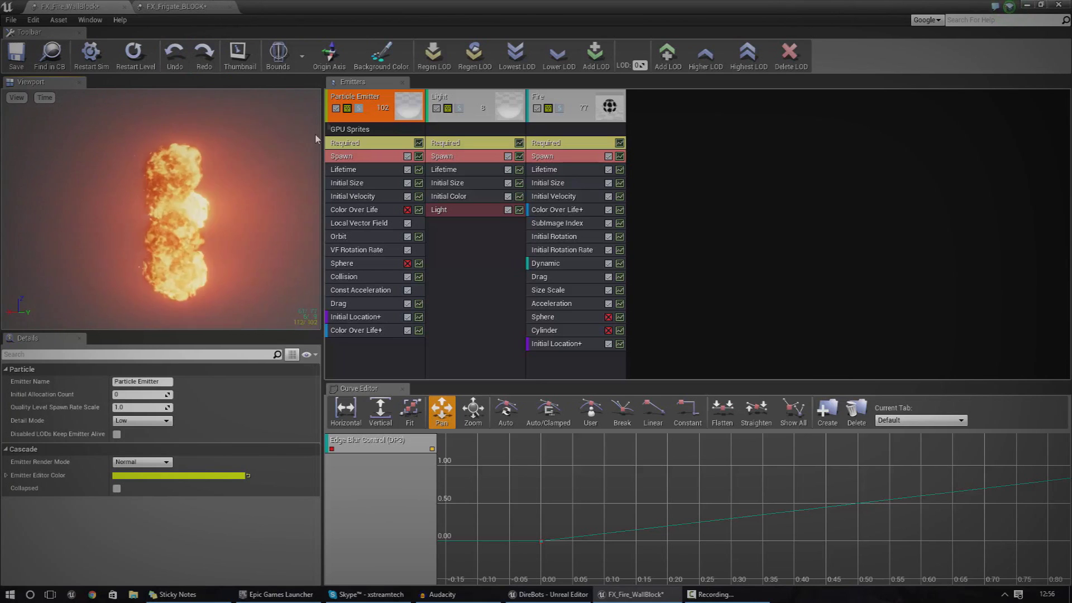
Switch the Fire emitter off and back on to compare the effect, and view the FX_Frigate_BLOCK particle system
{"action": "left_click", "coordinate": [537, 108]}
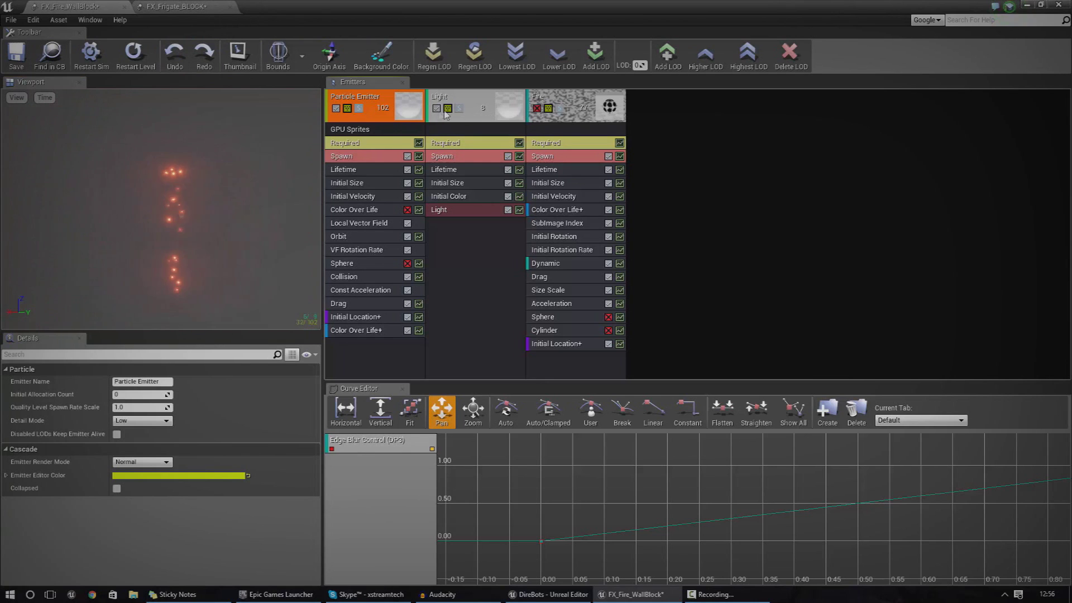
{"action": "left_click", "coordinate": [536, 109]}
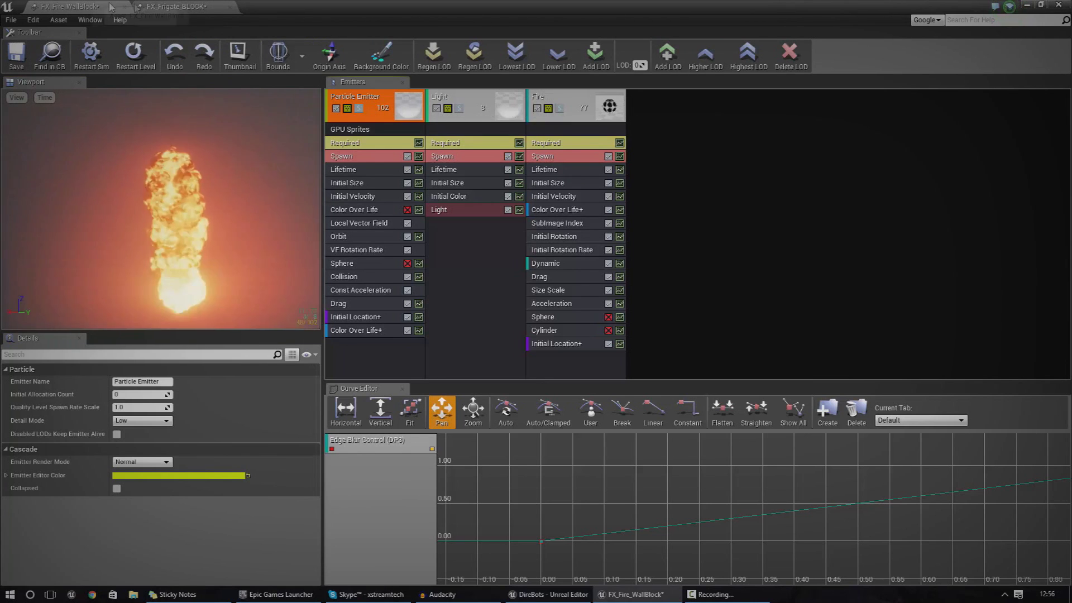
{"action": "left_click", "coordinate": [167, 7]}
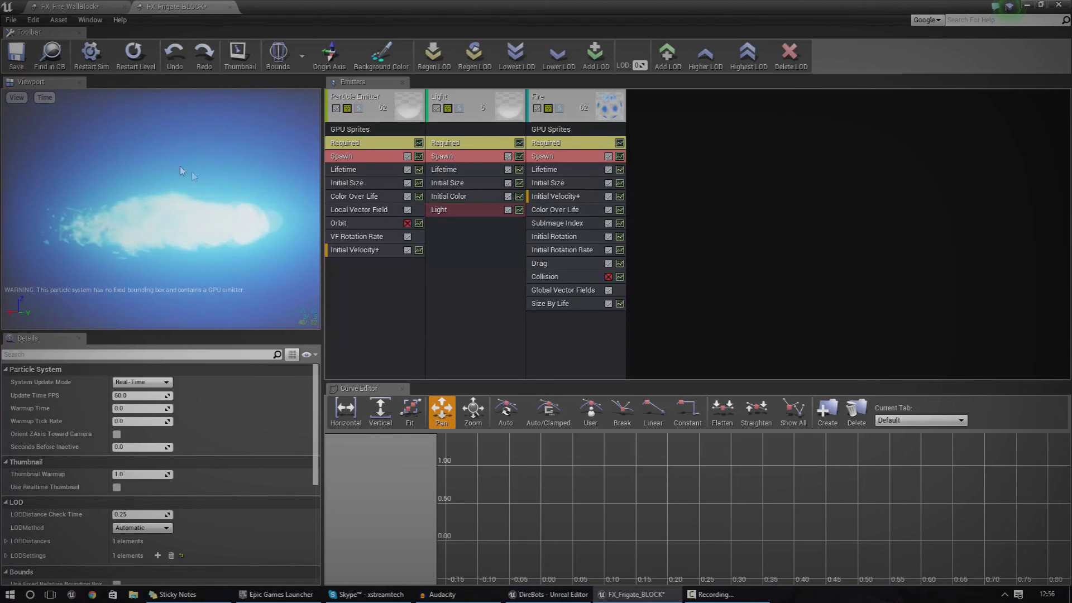
Open the FX_RedAmbient particle system from the Environment folder, inspect its preview from another angle, and return to the level
{"action": "key", "text": "super+Down"}
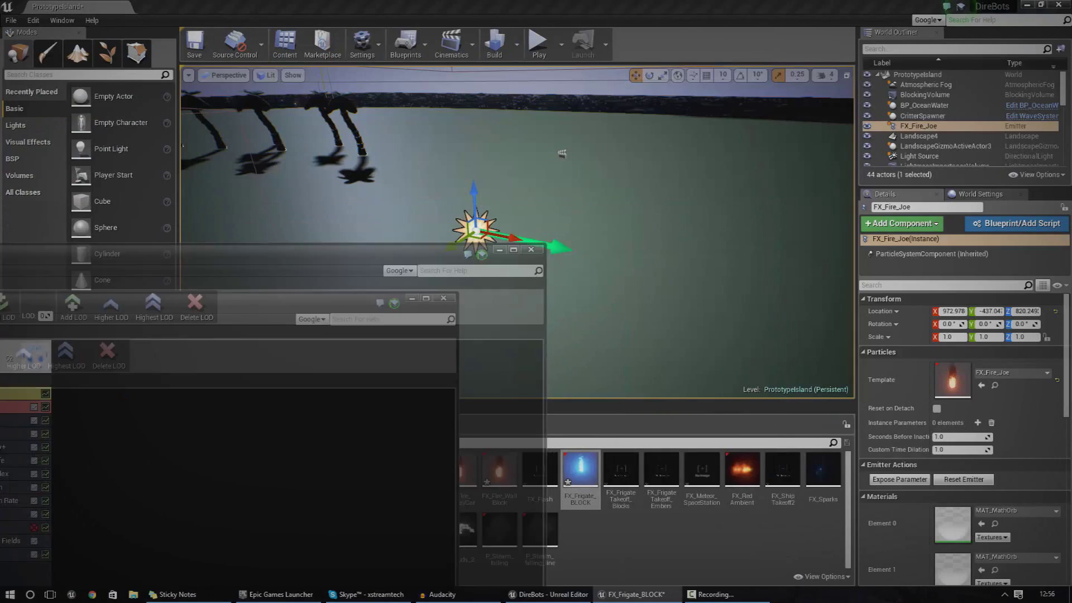
{"action": "double_click", "coordinate": [742, 472]}
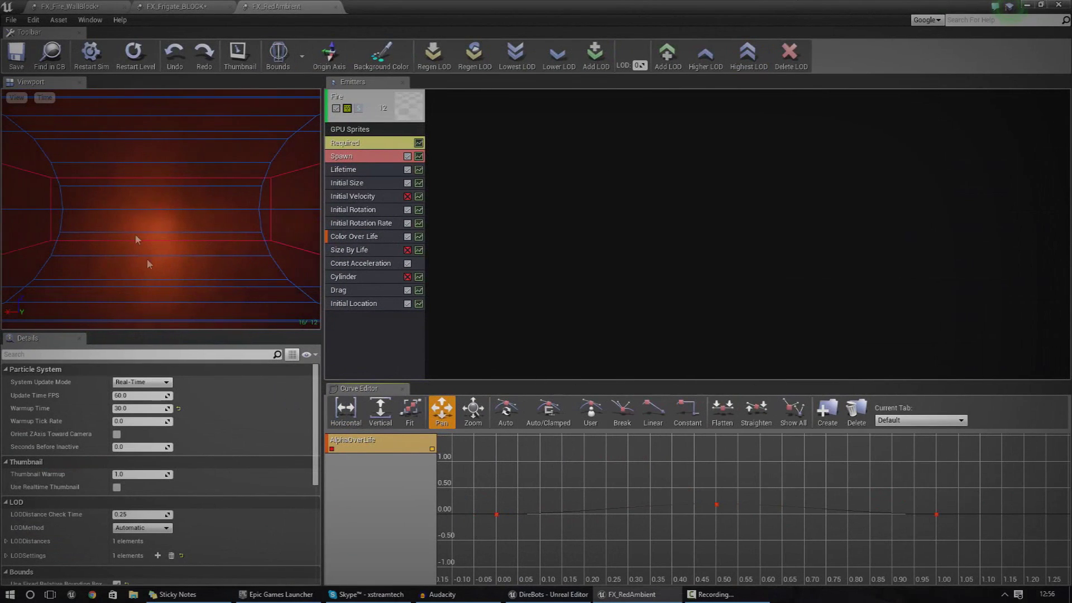
{"action": "left_click_drag", "start_coordinate": [149, 263], "coordinate": [206, 217]}
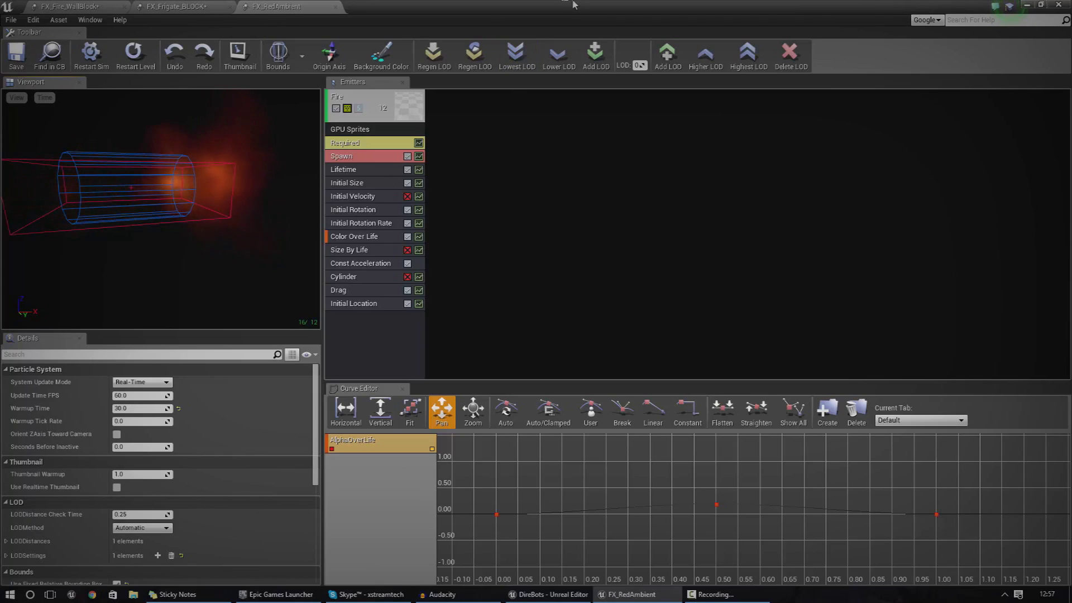
{"action": "left_click", "coordinate": [1027, 4]}
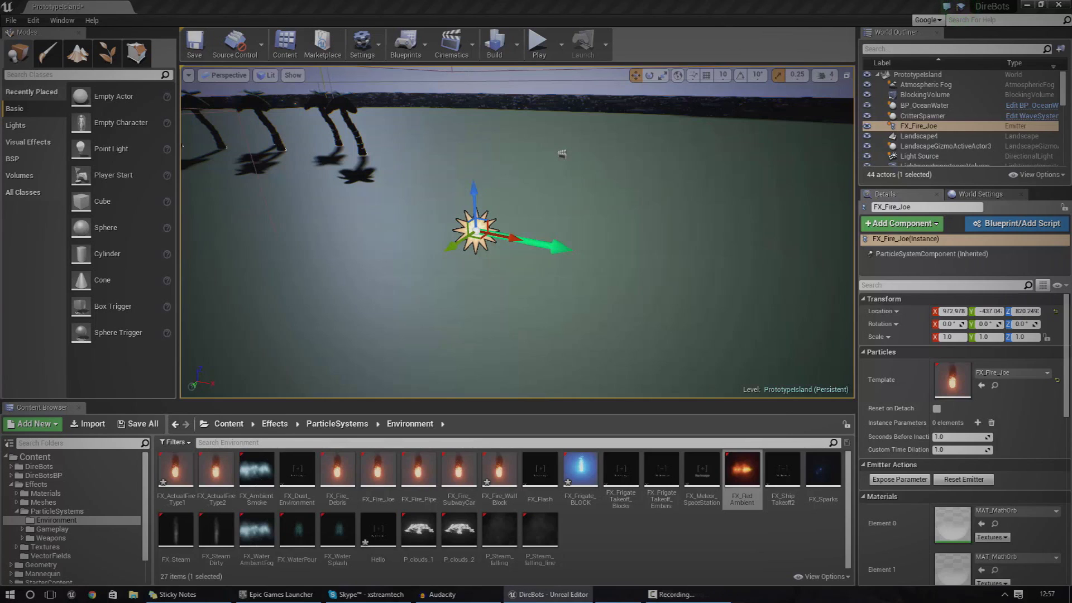
Focus the level view on the FX_Fire_Joe emitter and examine its particle template and material settings
{"action": "left_click", "coordinate": [742, 472]}
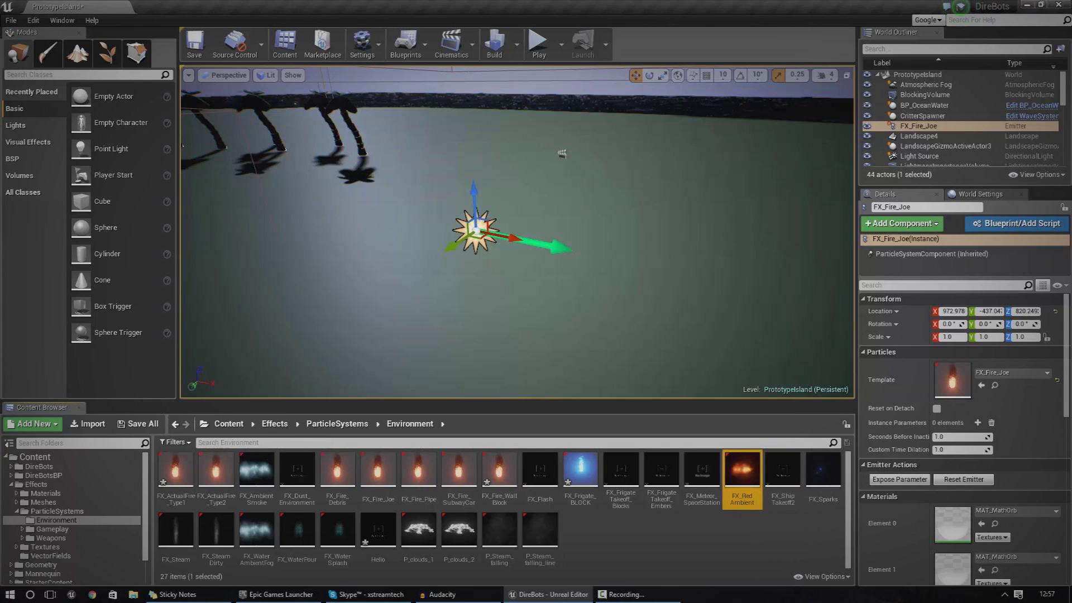
{"action": "key", "text": "alt+Tab"}
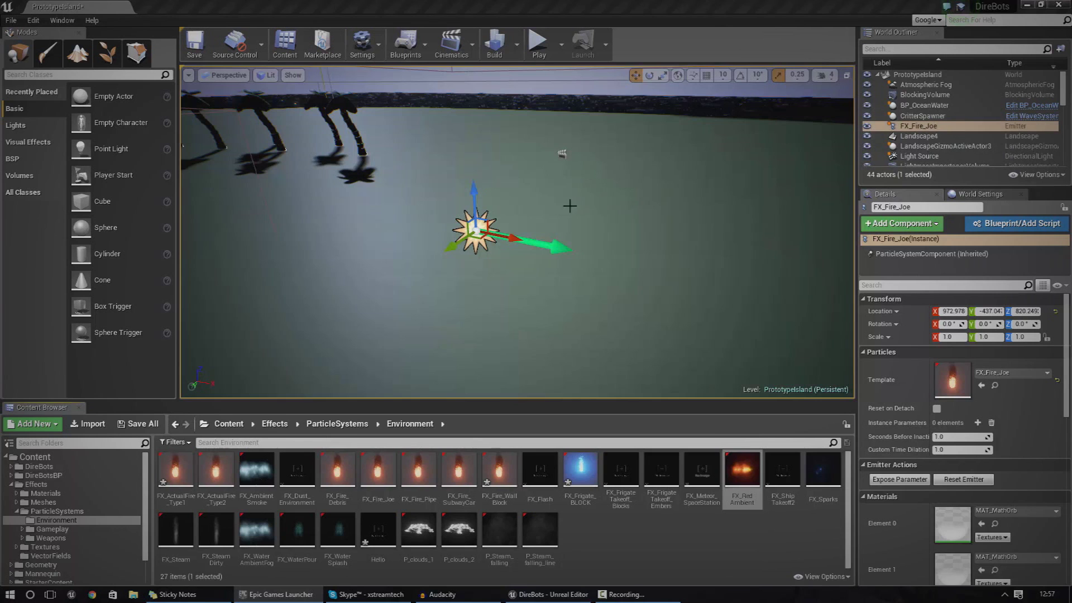
{"action": "double_click", "coordinate": [902, 127]}
{"action": "left_click_drag", "start_coordinate": [543, 246], "coordinate": [543, 246], "text": "alt"}
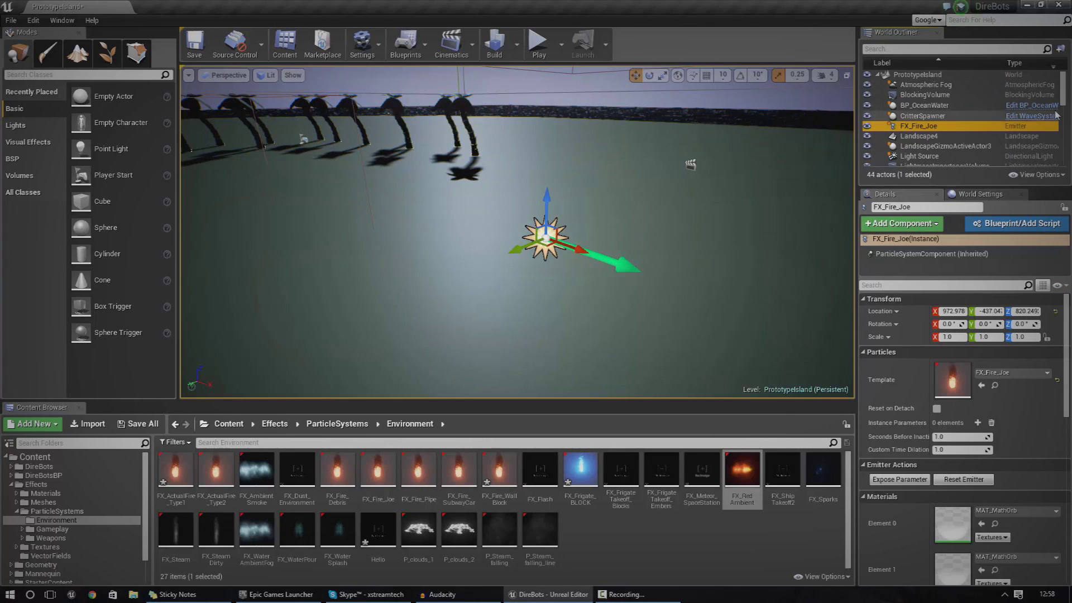
{"action": "left_click", "coordinate": [997, 373]}
{"action": "left_click", "coordinate": [998, 371]}
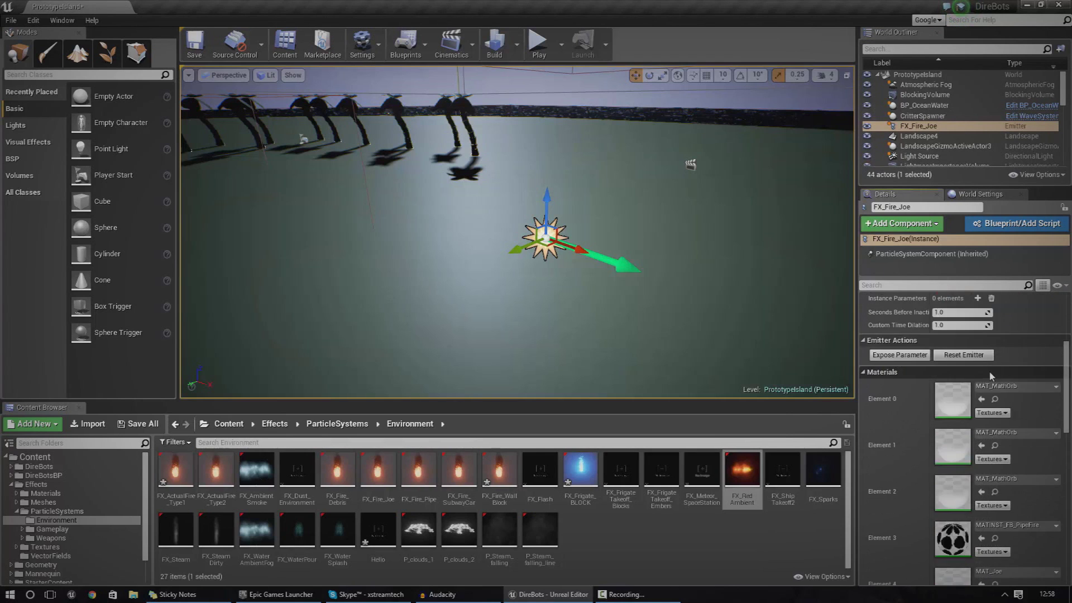
Reopen FX_RedAmbient to inspect its preview, close it, and open FX_Frigate_BLOCK for a look
{"action": "double_click", "coordinate": [741, 470]}
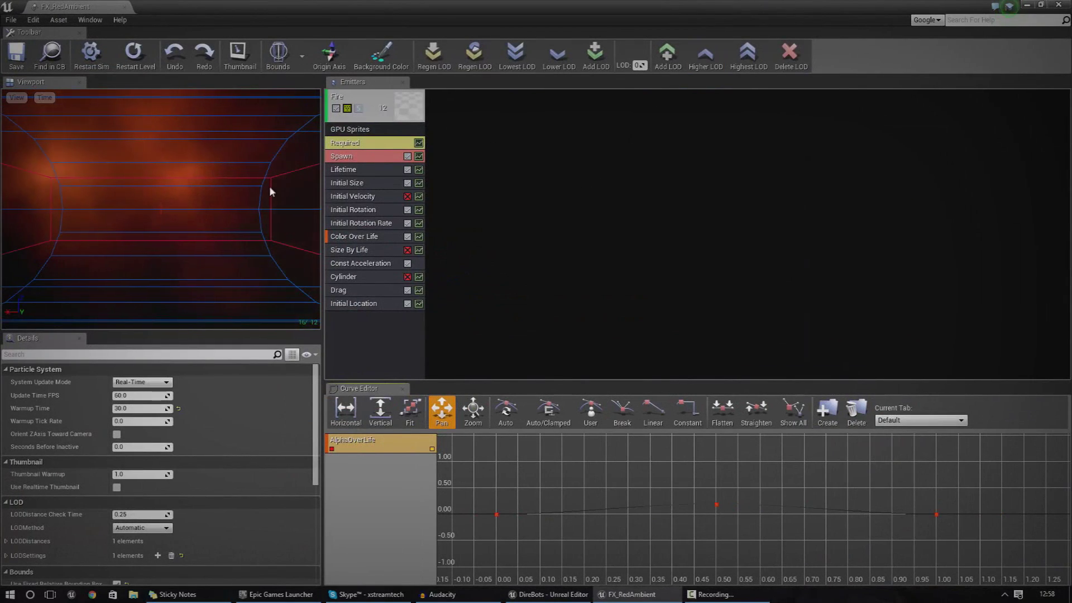
{"action": "mouse_move", "coordinate": [271, 192]}
{"action": "left_mouse_down"}
{"action": "mouse_move", "coordinate": [296, 187]}
{"action": "mouse_move", "coordinate": [274, 192]}
{"action": "left_mouse_up"}
{"action": "left_click", "coordinate": [1058, 4]}
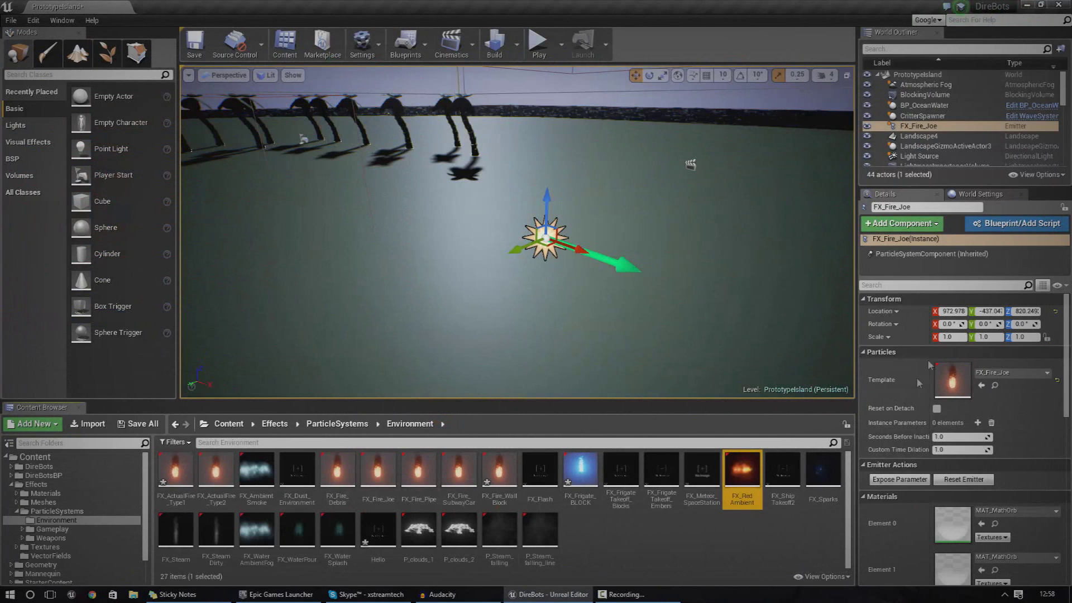
{"action": "double_click", "coordinate": [581, 469]}
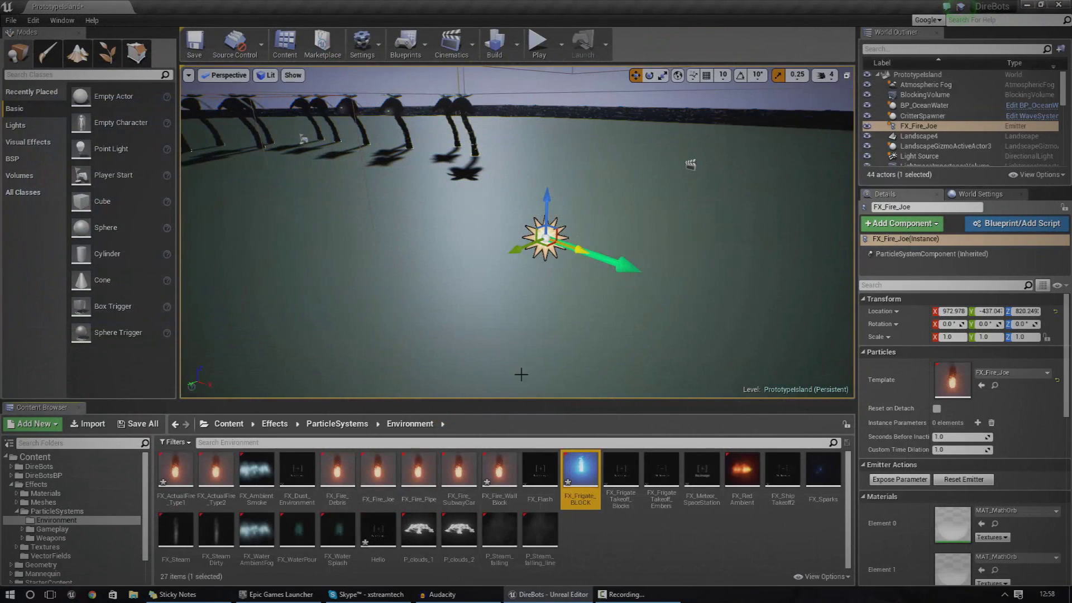
Open the FX_Fire_WallBlock particle system and disable its Fire and Light emitters, leaving only Particle Emitter active
{"action": "double_click", "coordinate": [499, 472]}
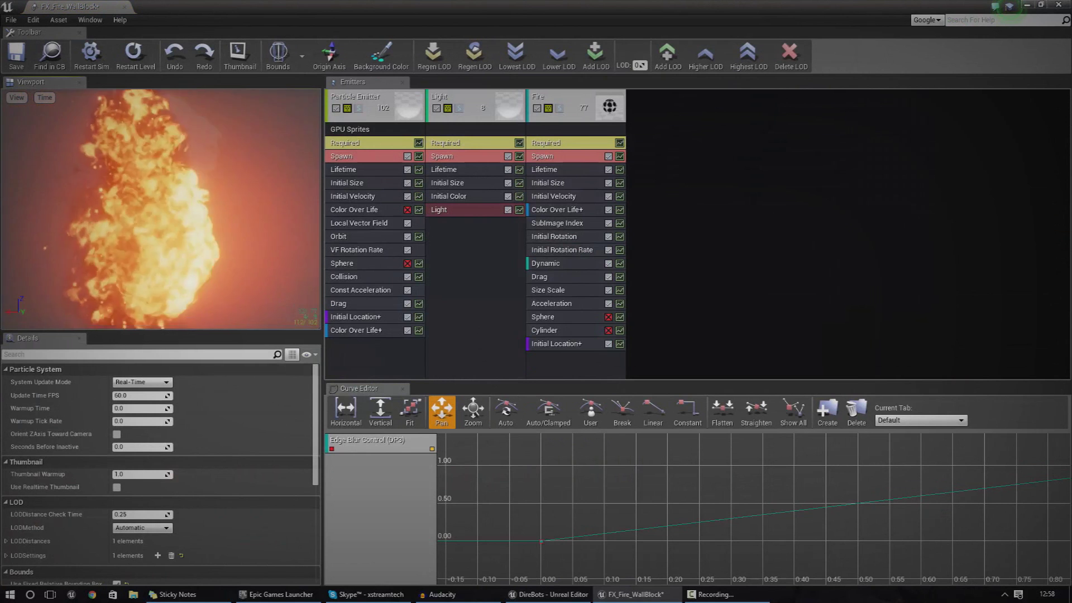
{"action": "left_click", "coordinate": [383, 102]}
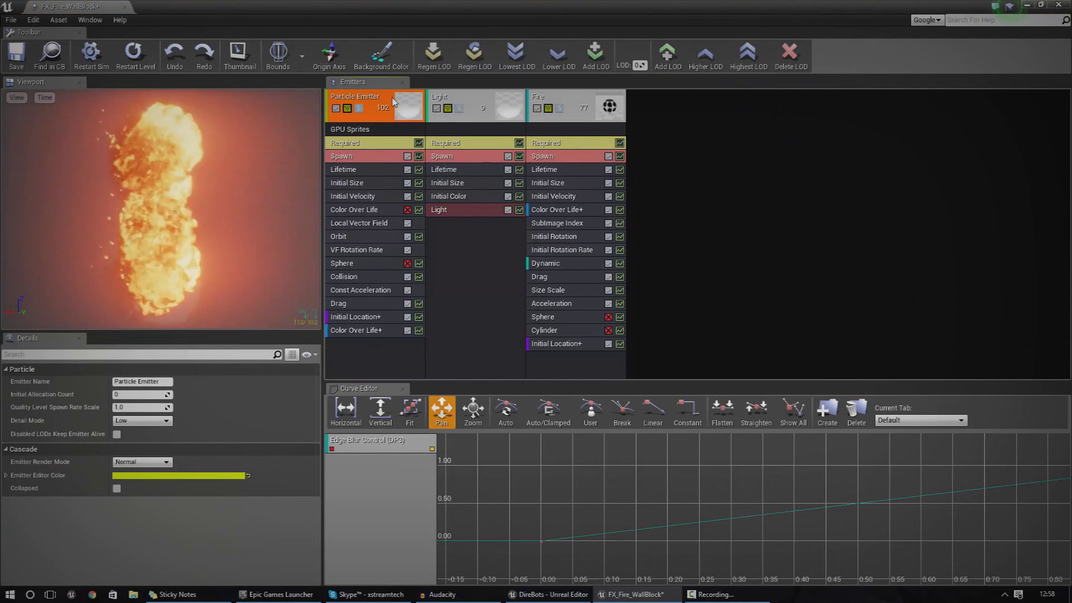
{"action": "left_click", "coordinate": [463, 109]}
{"action": "left_click", "coordinate": [537, 112]}
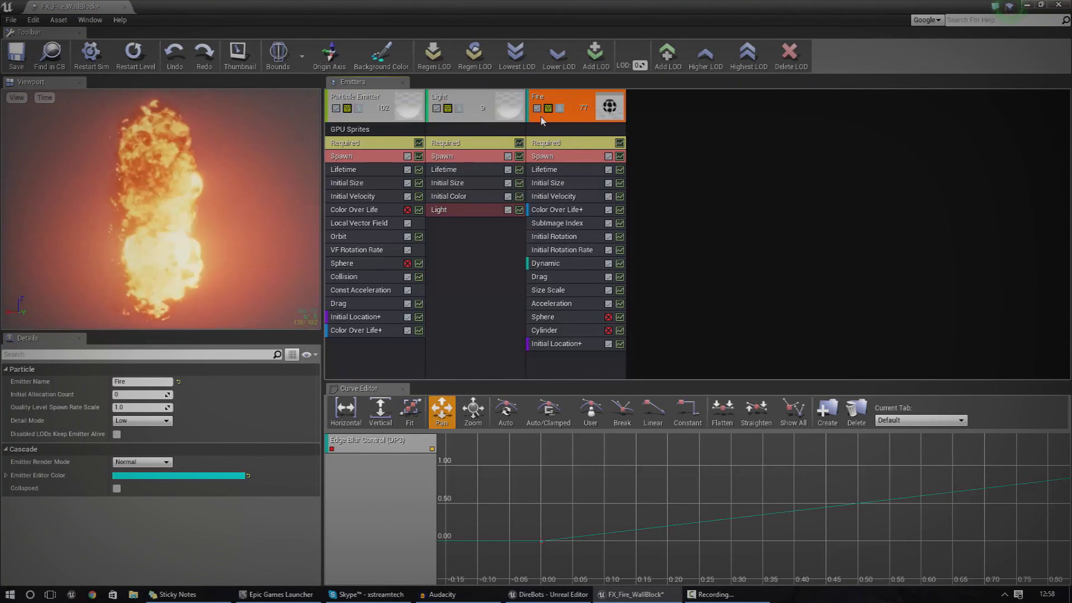
{"action": "left_click", "coordinate": [537, 109]}
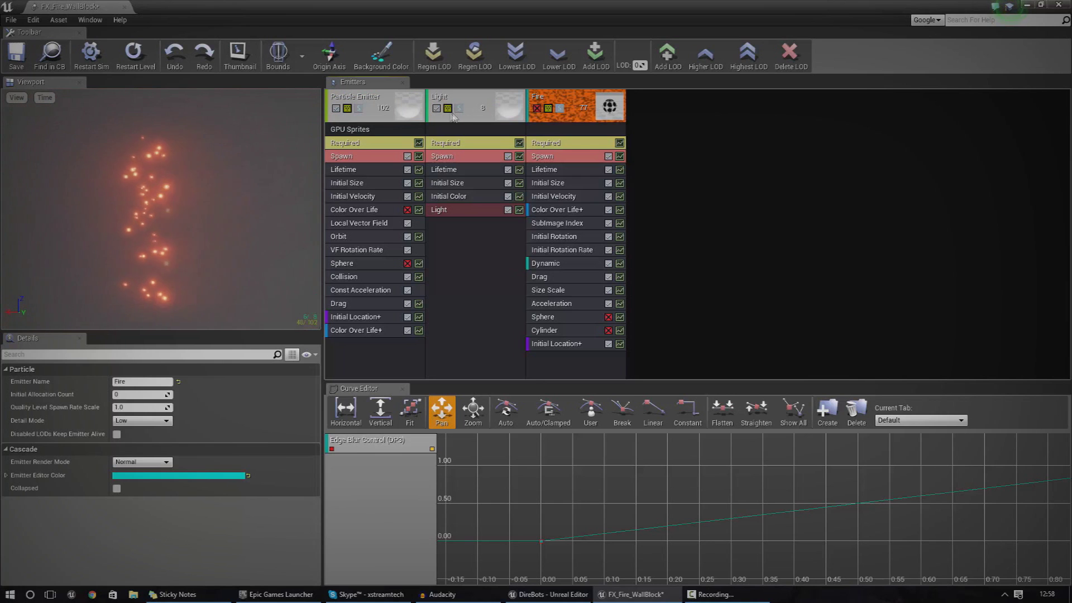
{"action": "left_click", "coordinate": [437, 108]}
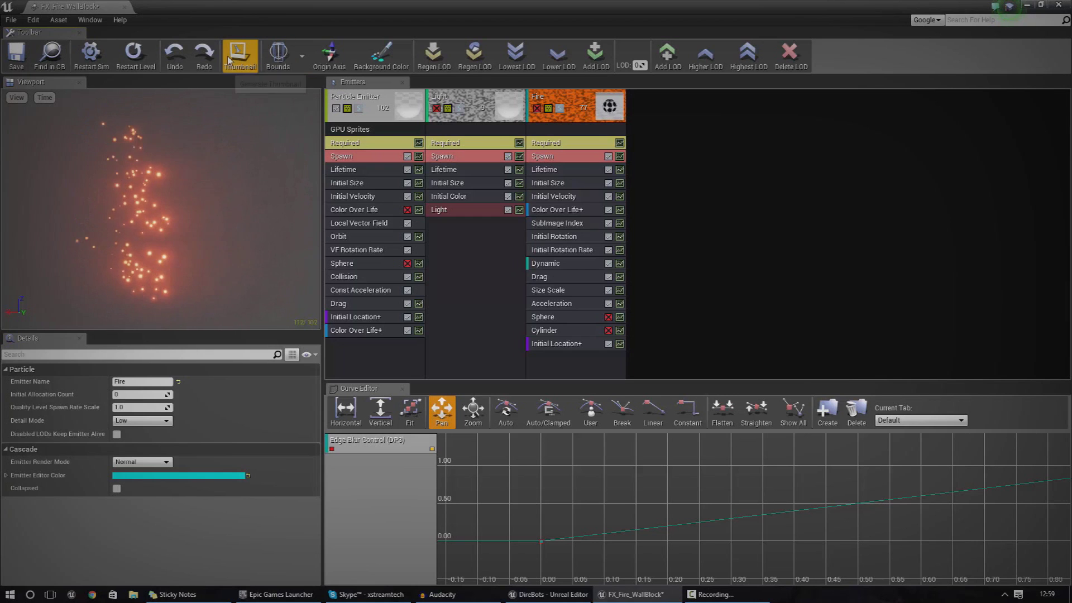
{"action": "left_click_drag", "start_coordinate": [278, 15], "coordinate": [233, 487]}
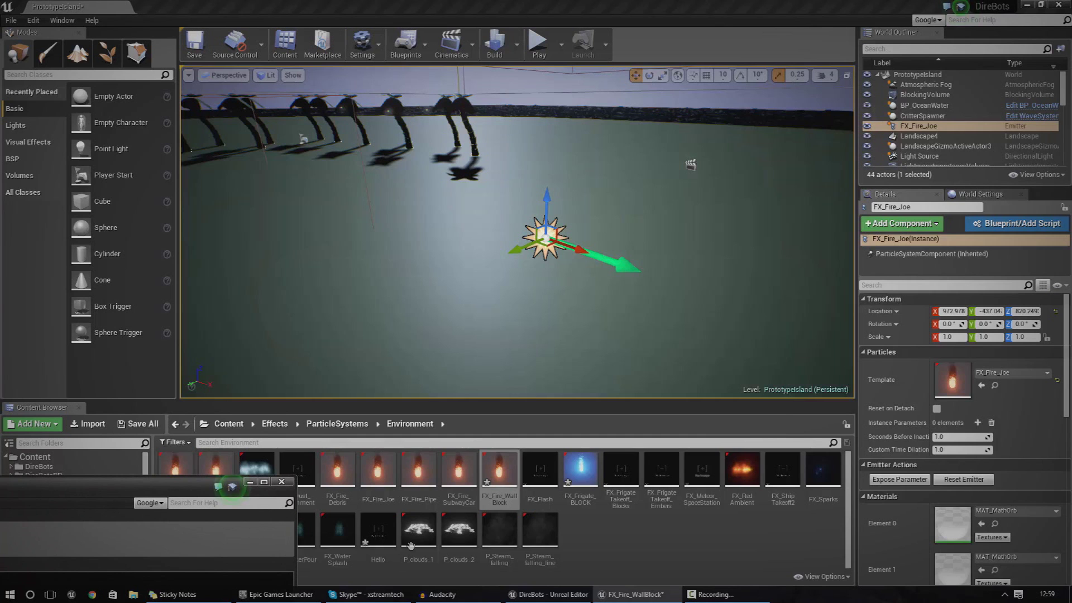
{"action": "double_click", "coordinate": [192, 491]}
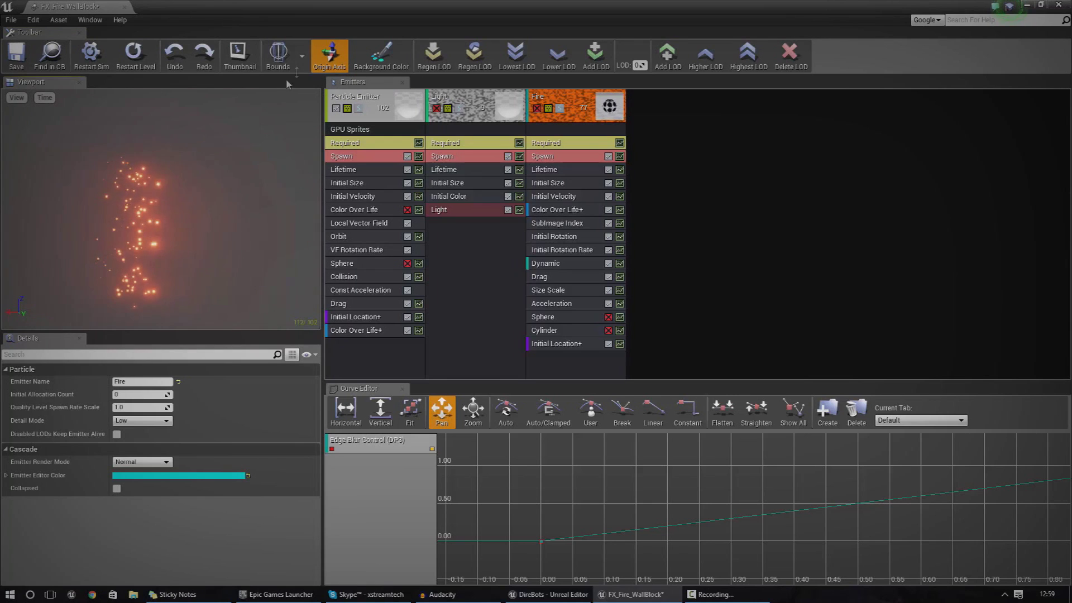
Try different background colours for the particle preview, including orange and dark green, and apply black
{"action": "left_click", "coordinate": [381, 56]}
{"action": "left_click", "coordinate": [436, 178]}
{"action": "left_click_drag", "start_coordinate": [433, 184], "coordinate": [476, 188]}
{"action": "left_click_drag", "start_coordinate": [463, 223], "coordinate": [447, 167]}
{"action": "left_click_drag", "start_coordinate": [541, 207], "coordinate": [541, 221]}
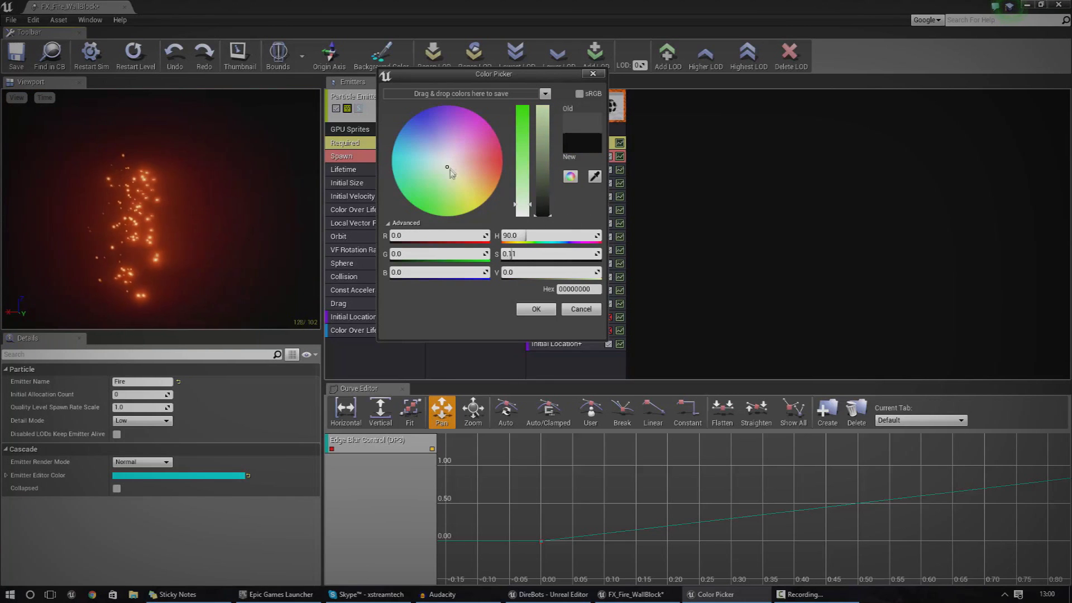
{"action": "left_click_drag", "start_coordinate": [546, 179], "coordinate": [550, 113]}
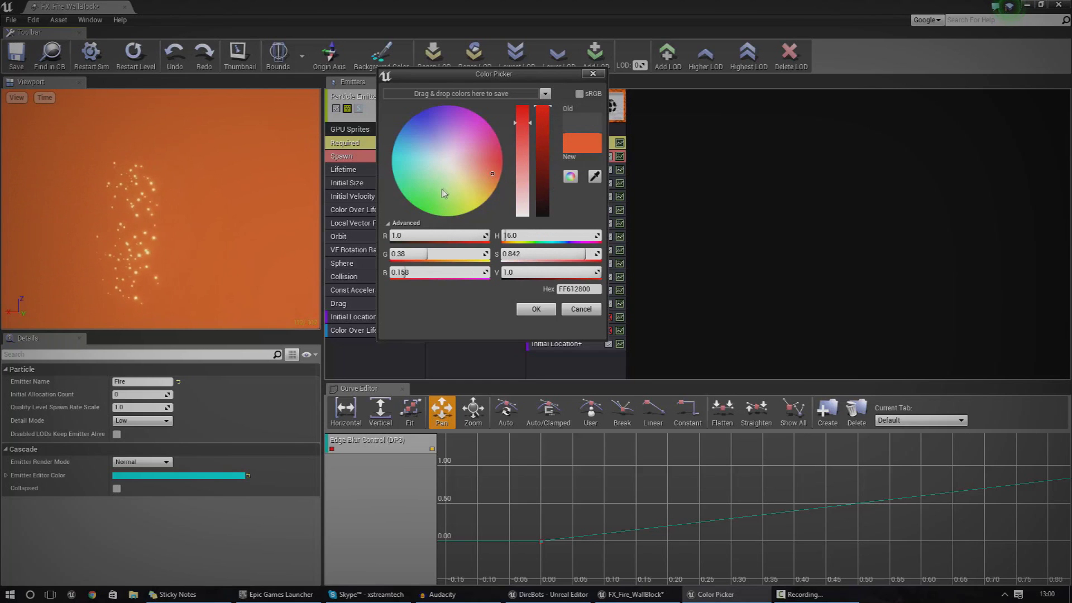
{"action": "left_click_drag", "start_coordinate": [546, 174], "coordinate": [543, 216]}
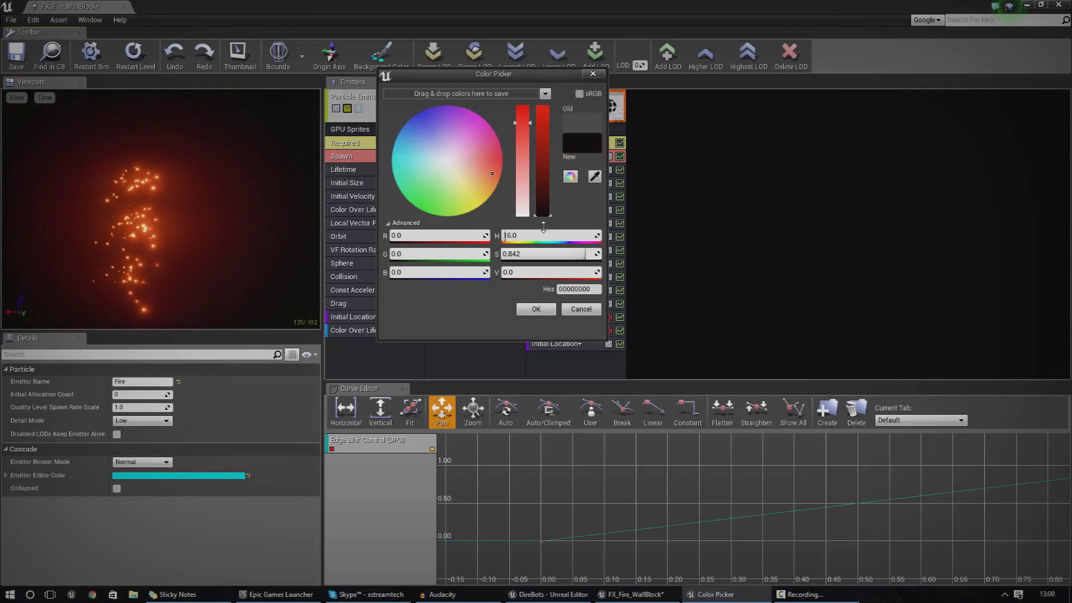
{"action": "left_click_drag", "start_coordinate": [535, 174], "coordinate": [543, 201]}
{"action": "left_click_drag", "start_coordinate": [523, 107], "coordinate": [523, 209]}
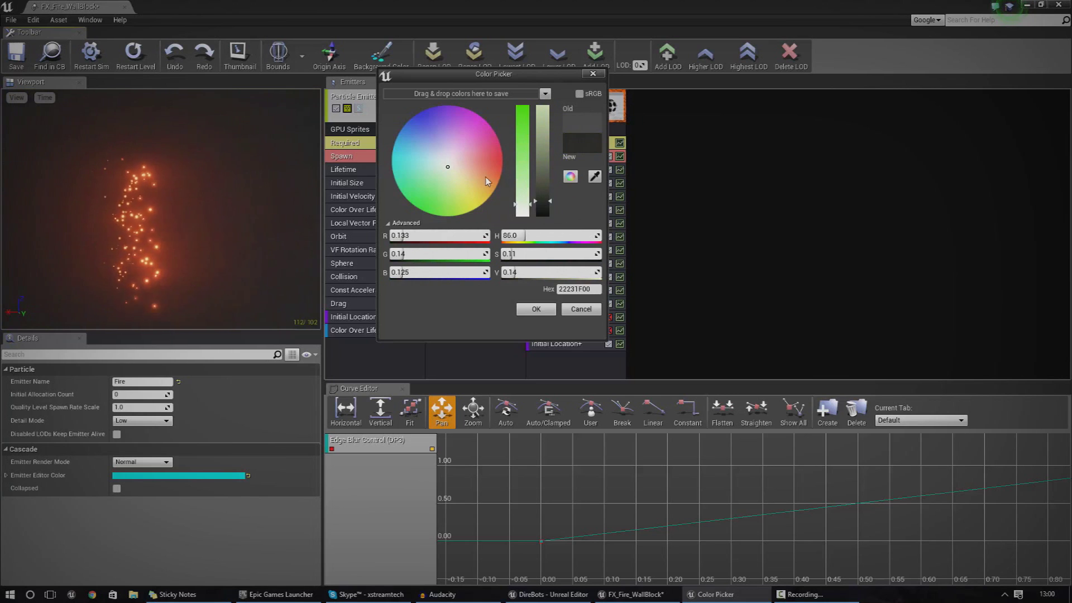
{"action": "left_click", "coordinate": [502, 216]}
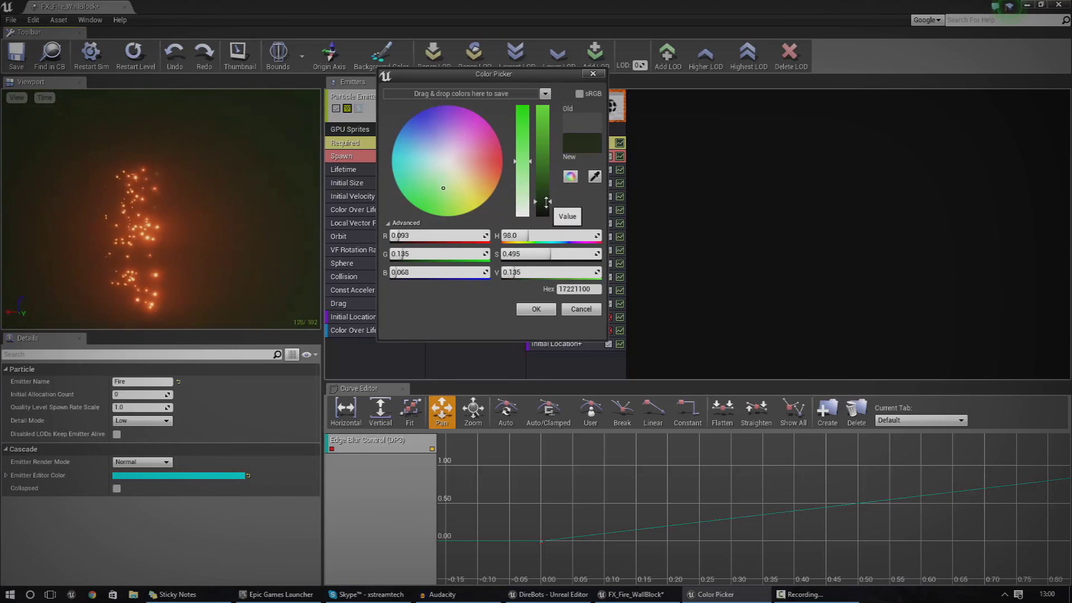
{"action": "left_click_drag", "start_coordinate": [546, 202], "coordinate": [545, 225]}
{"action": "left_click", "coordinate": [536, 309]}
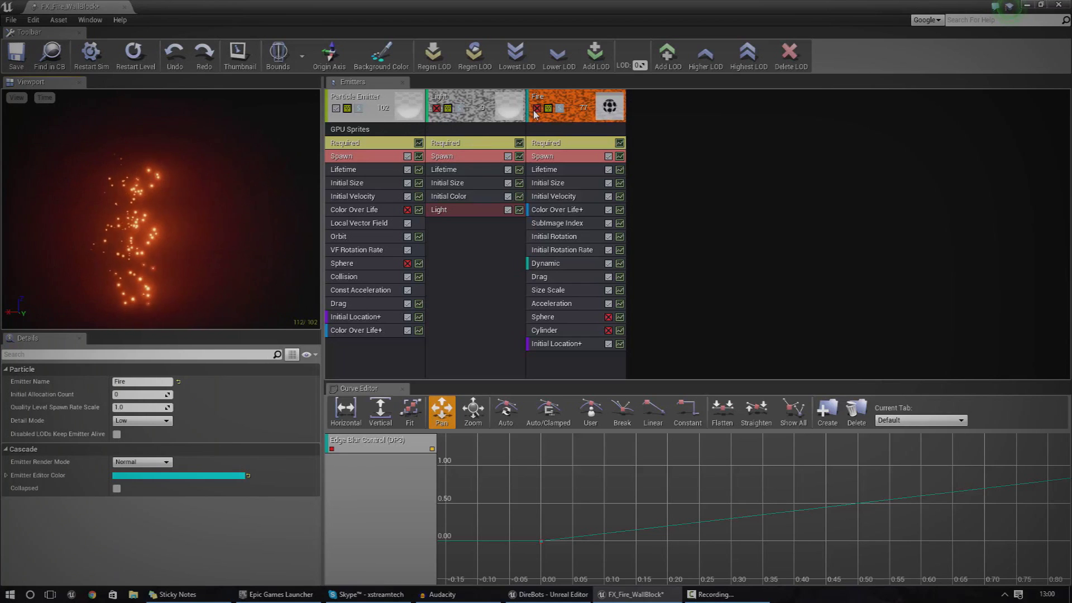
Re-enable the Light and Fire emitters of FX_Fire_WallBlock
{"action": "left_click", "coordinate": [371, 107]}
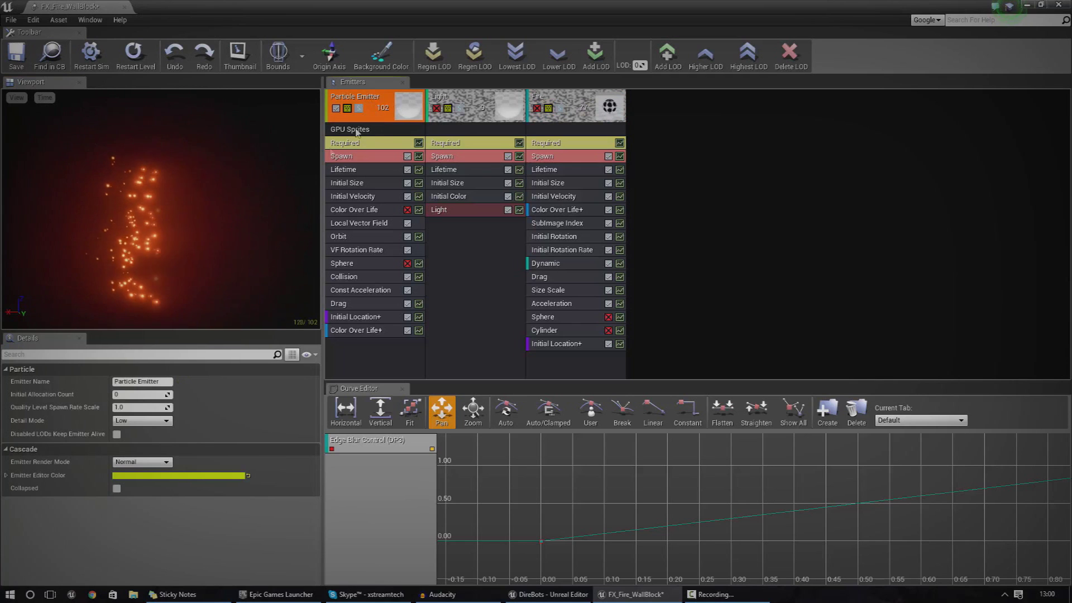
{"action": "left_click", "coordinate": [436, 109]}
{"action": "left_click", "coordinate": [537, 109]}
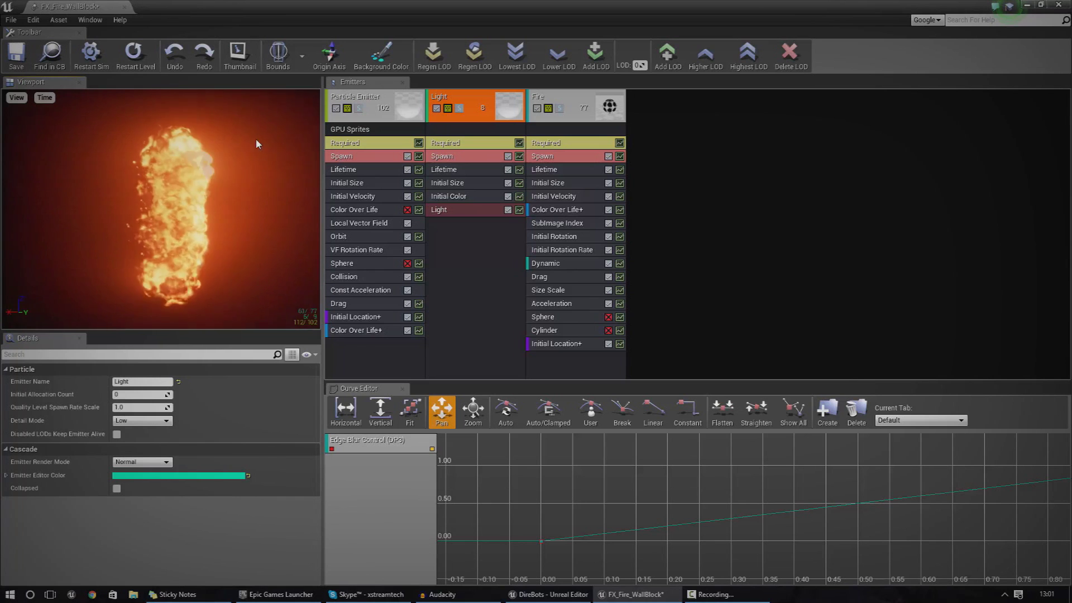
Look through the preview's overlay options and set its view mode to Unlit
{"action": "left_click", "coordinate": [17, 97]}
{"action": "mouse_move", "coordinate": [30, 112]}
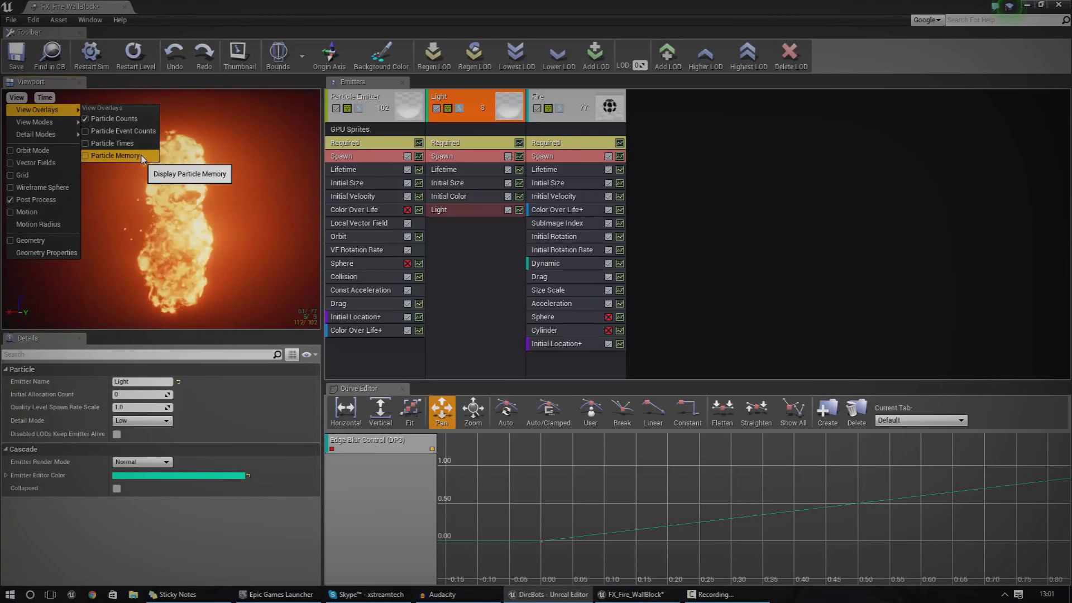
{"action": "mouse_move", "coordinate": [40, 134]}
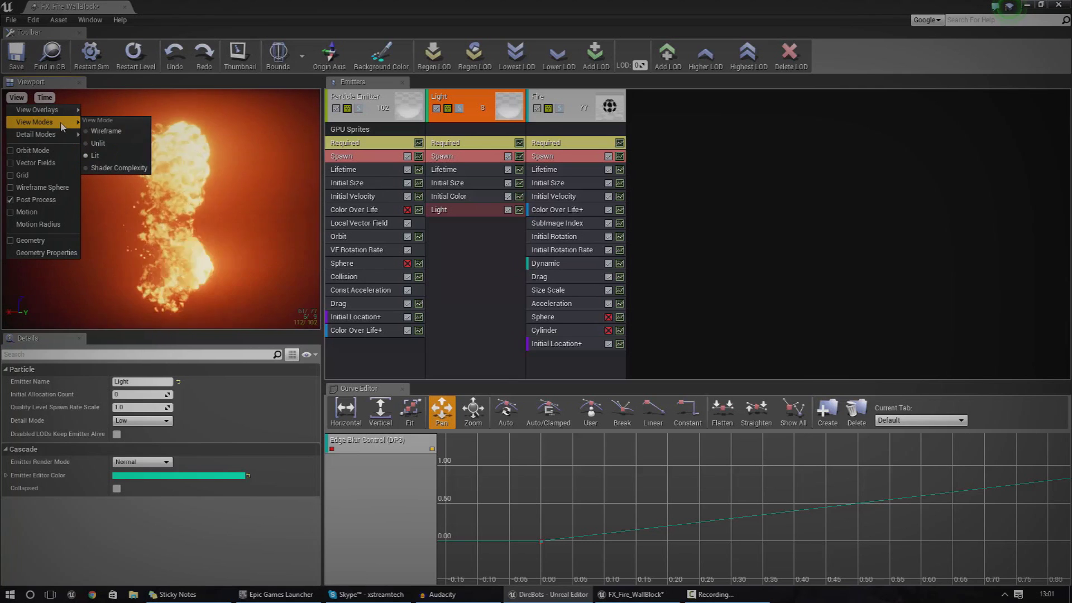
{"action": "left_click", "coordinate": [126, 144]}
Look over the preview's view and time options and set its view mode back to Lit
{"action": "left_click", "coordinate": [18, 98]}
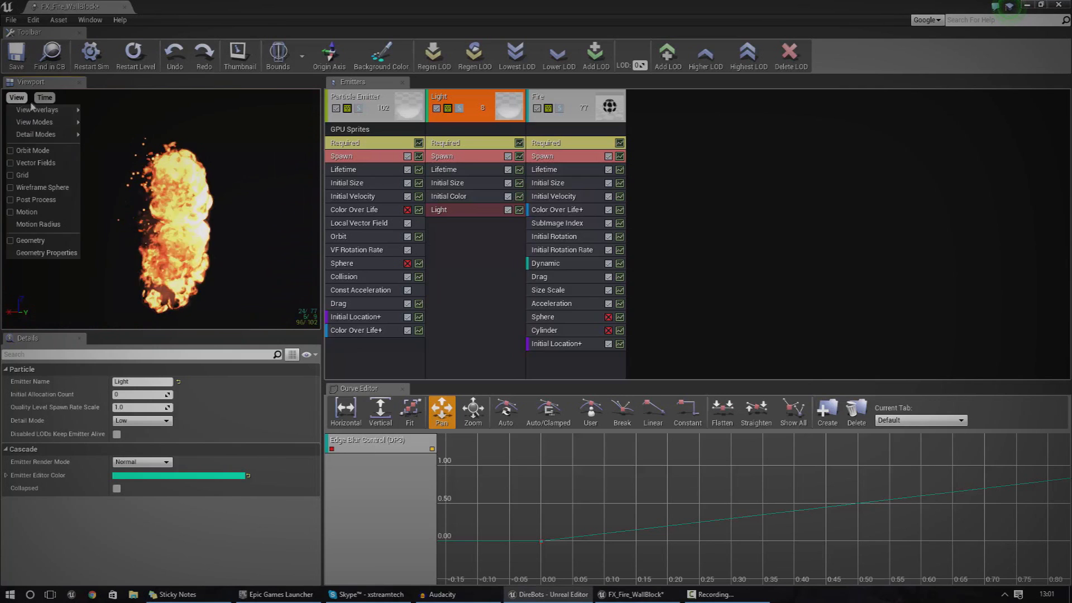
{"action": "left_click", "coordinate": [45, 98]}
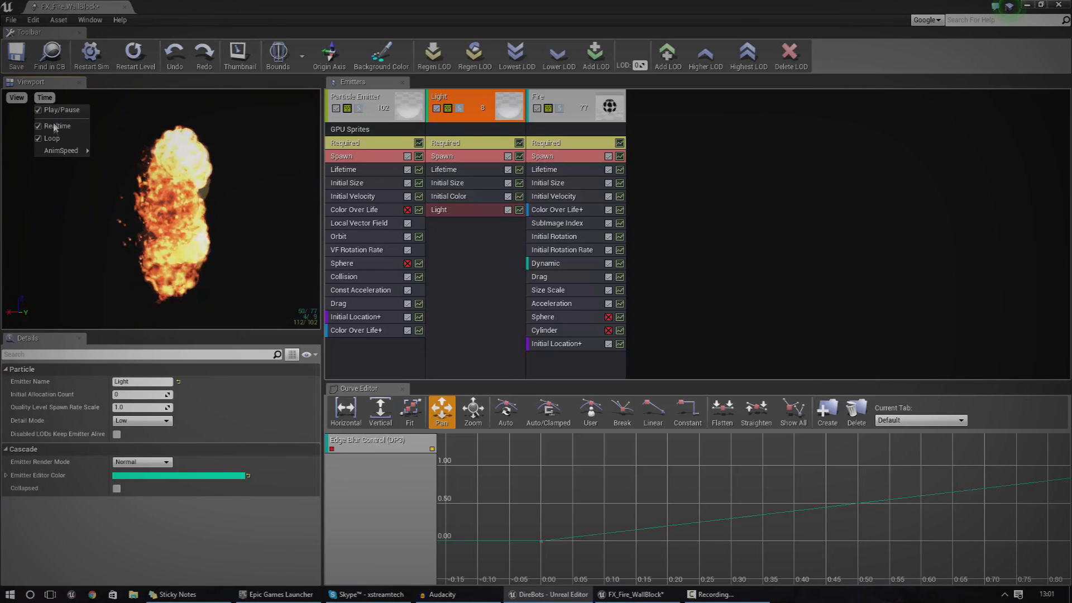
{"action": "left_click", "coordinate": [17, 97]}
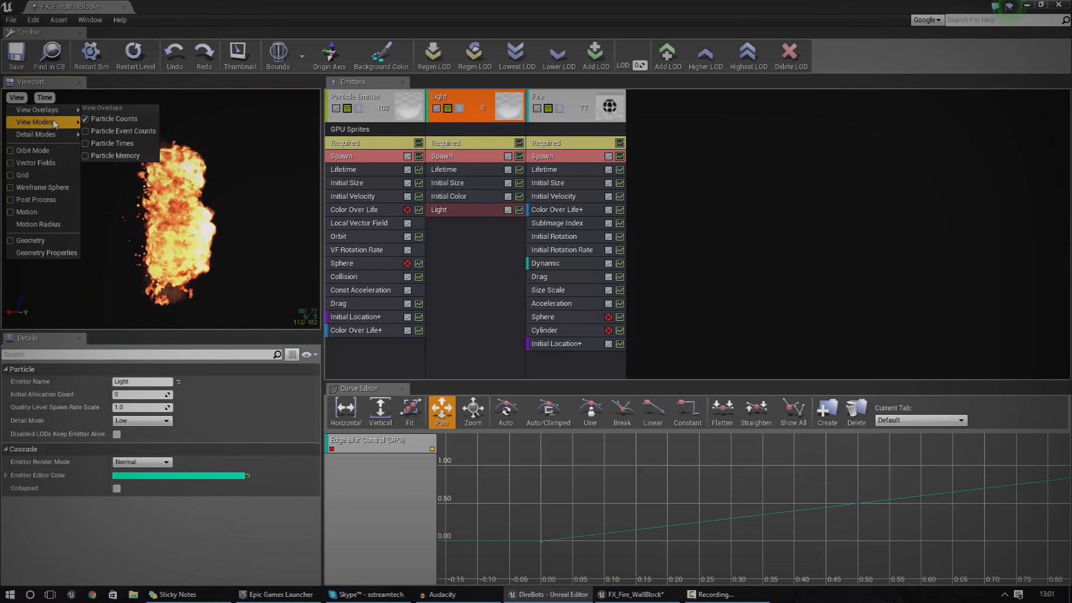
{"action": "mouse_move", "coordinate": [54, 123]}
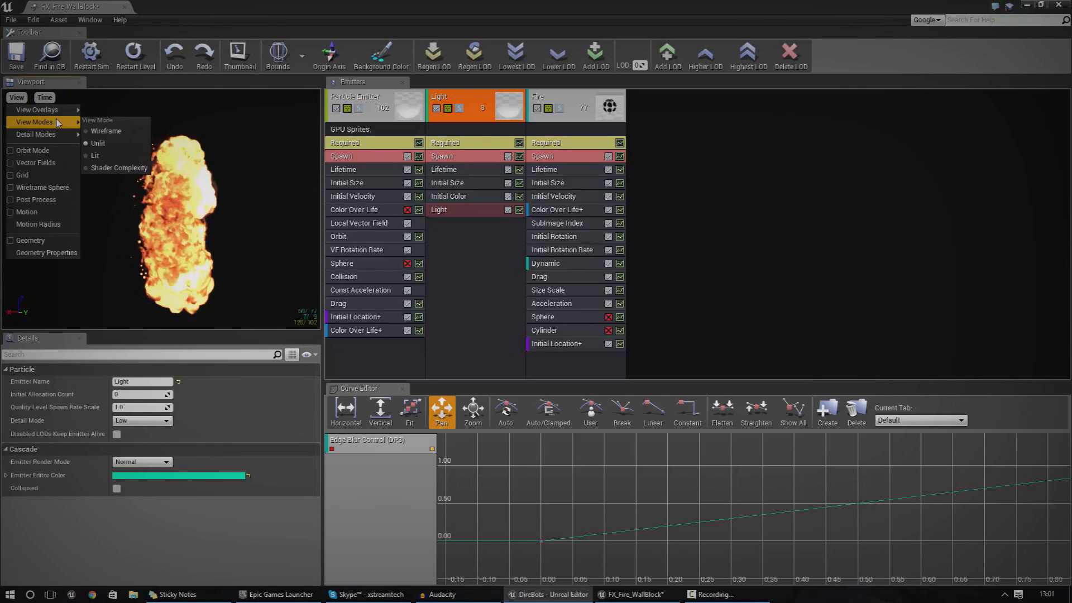
{"action": "left_click", "coordinate": [113, 157]}
Try the Shader Complexity view mode on the fire preview and return it to Lit
{"action": "left_click", "coordinate": [17, 97]}
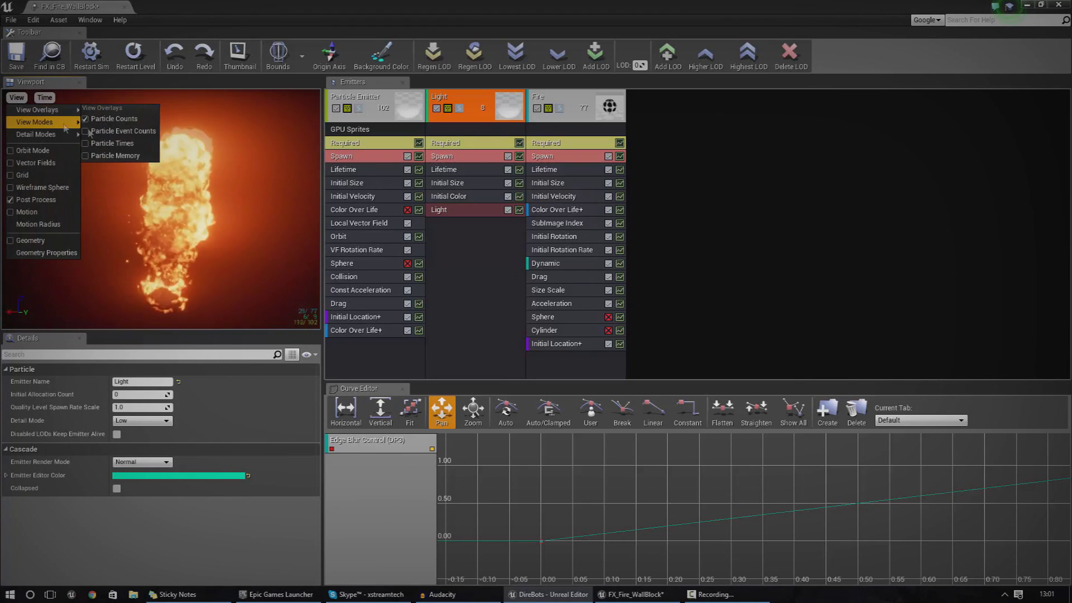
{"action": "mouse_move", "coordinate": [56, 123]}
{"action": "left_click", "coordinate": [128, 165]}
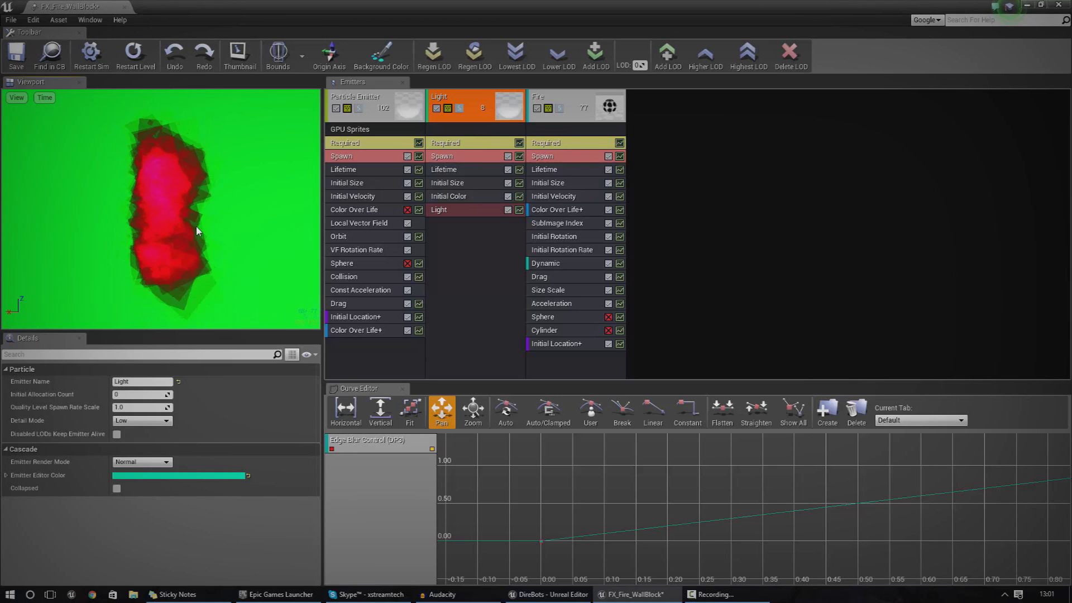
{"action": "left_click", "coordinate": [17, 97]}
{"action": "mouse_move", "coordinate": [57, 135]}
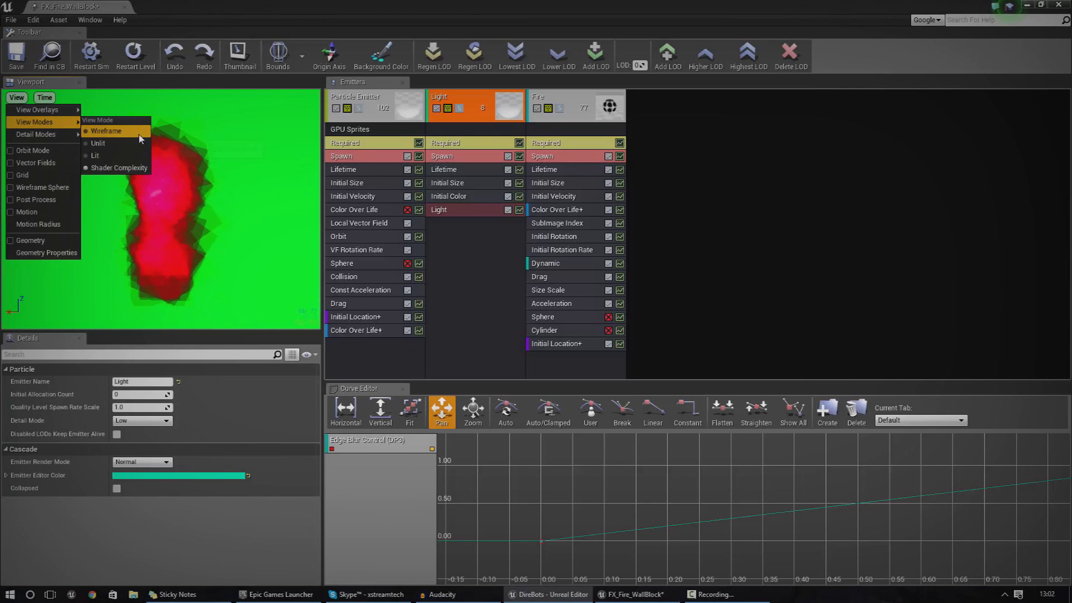
{"action": "left_click", "coordinate": [95, 155]}
Try the Low detail mode for the particle preview and restore it to High
{"action": "left_click", "coordinate": [25, 99]}
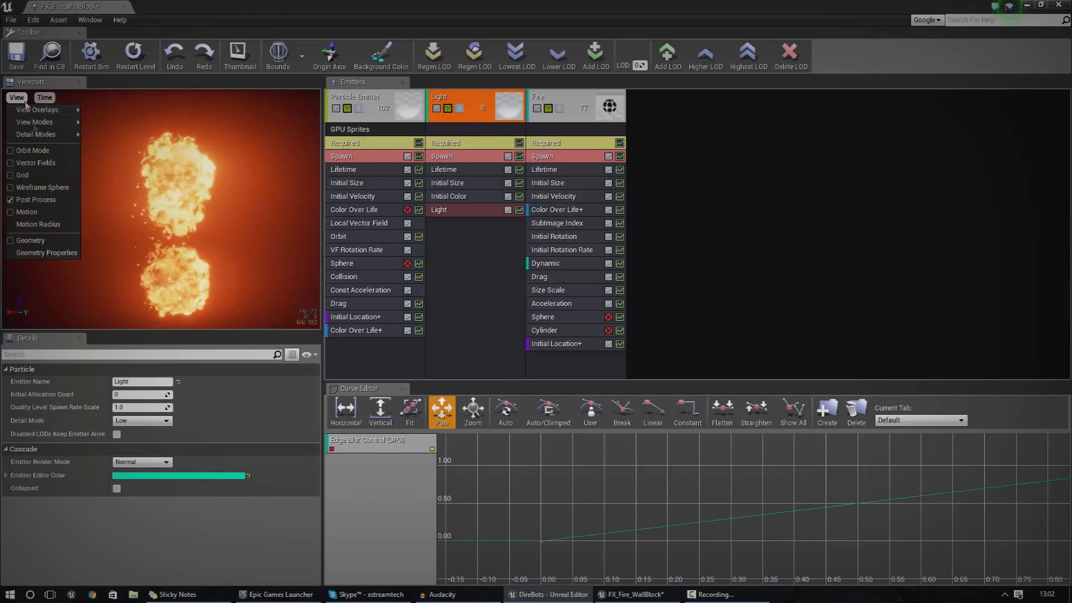
{"action": "mouse_move", "coordinate": [72, 135]}
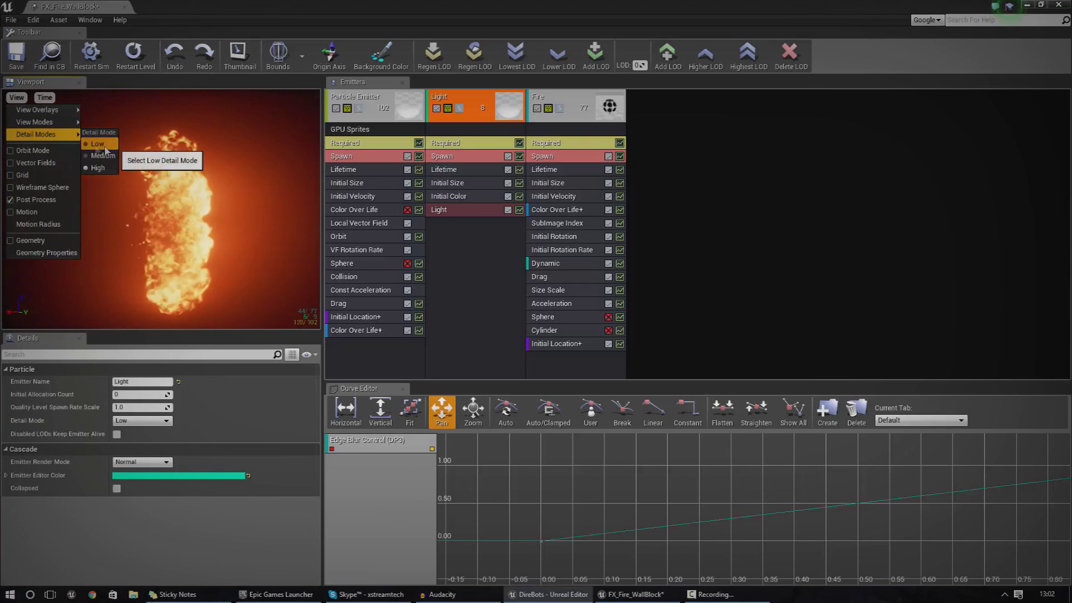
{"action": "left_click", "coordinate": [105, 150]}
{"action": "left_click", "coordinate": [16, 98]}
{"action": "mouse_move", "coordinate": [48, 139]}
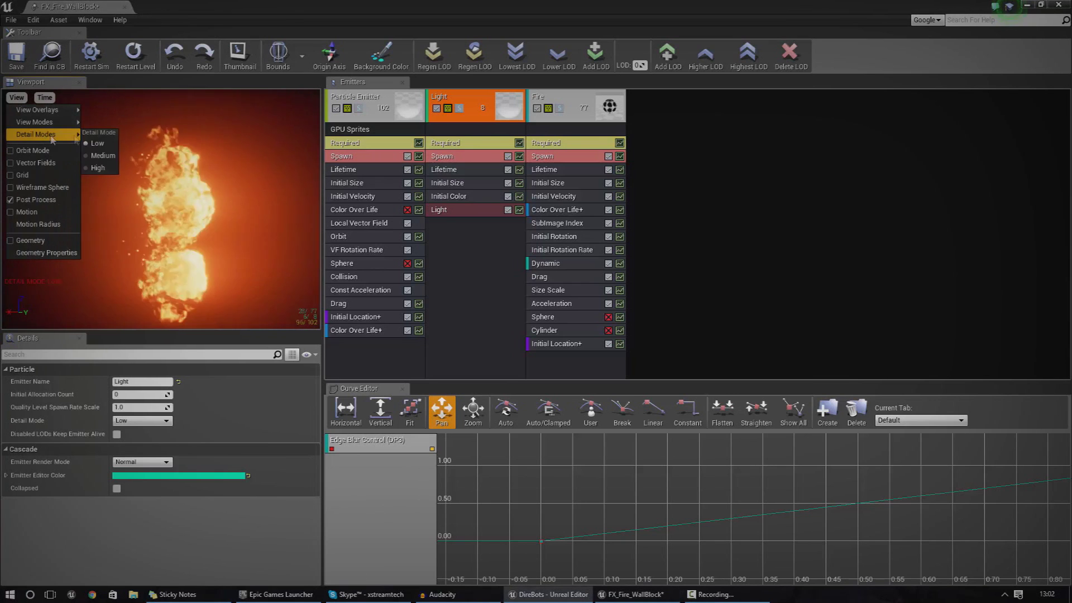
{"action": "left_click", "coordinate": [98, 167]}
Look over the remaining preview view options, and pause and resume the particle simulation
{"action": "left_click", "coordinate": [16, 97]}
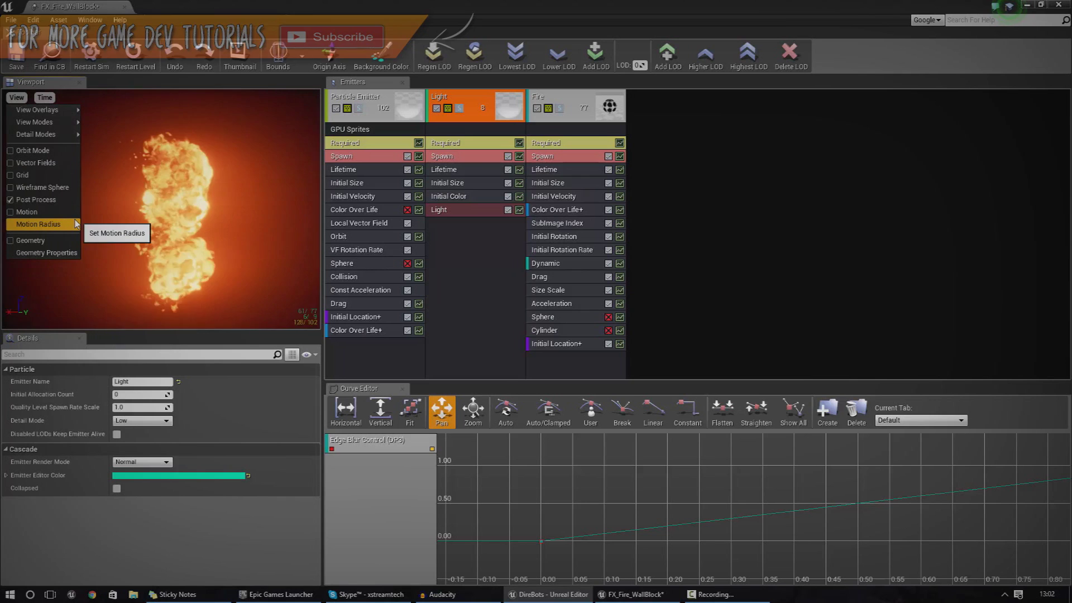
{"action": "left_click", "coordinate": [45, 97]}
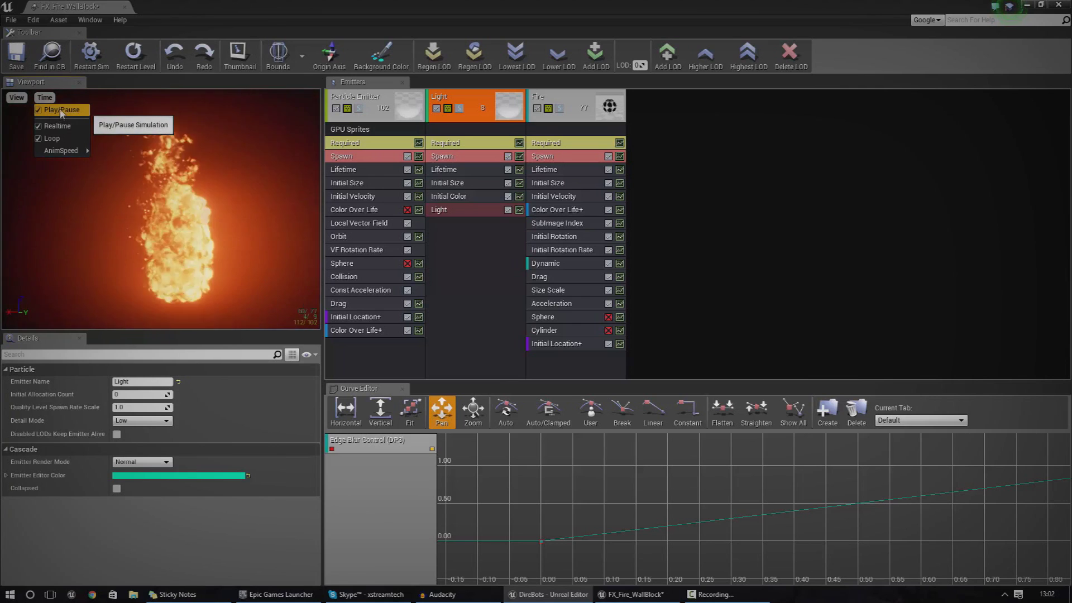
{"action": "left_click", "coordinate": [61, 112]}
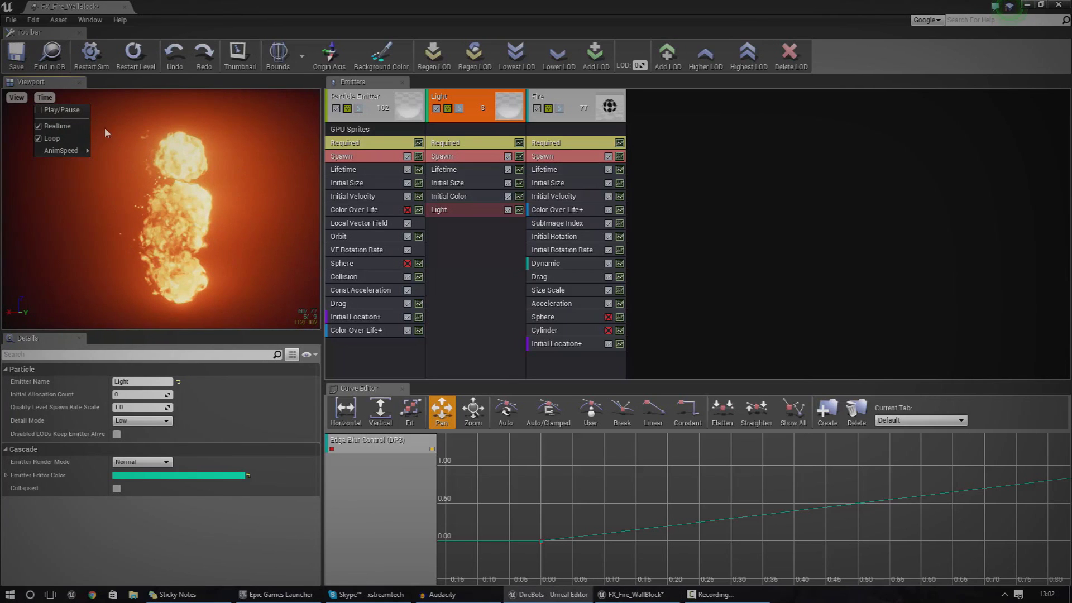
{"action": "left_click", "coordinate": [61, 110]}
Try the simulation's animation speed at 50% and 25%, and return it to 100%
{"action": "left_click", "coordinate": [44, 97]}
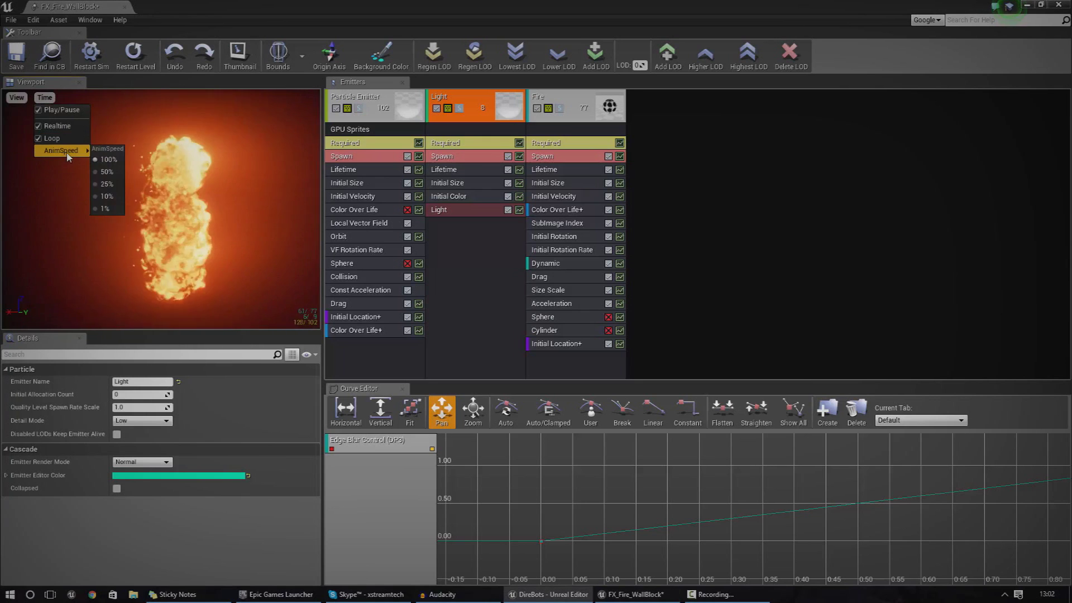
{"action": "mouse_move", "coordinate": [70, 158]}
{"action": "left_click", "coordinate": [107, 172]}
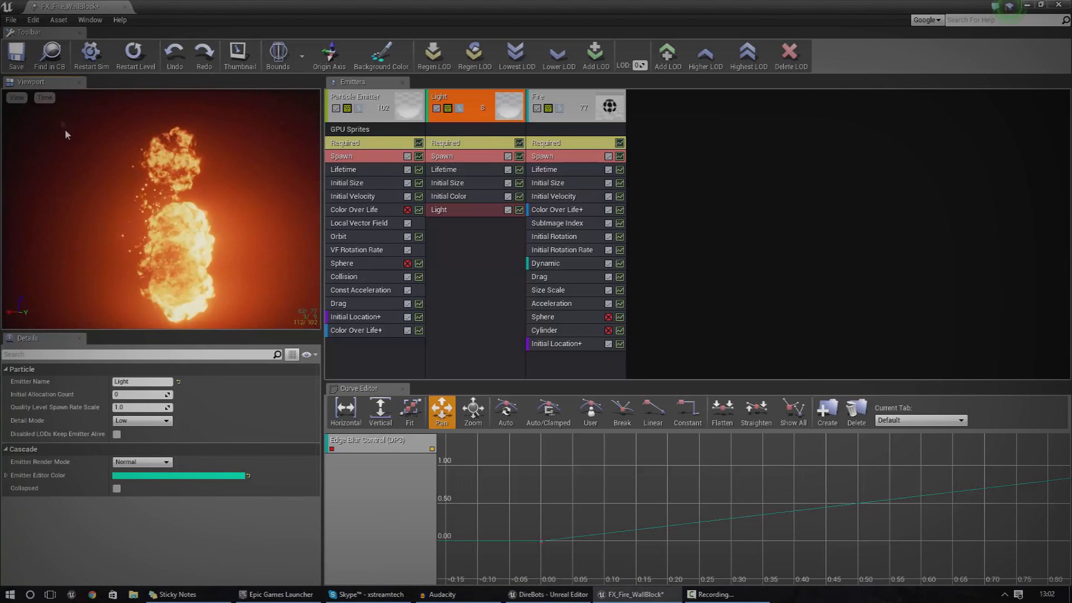
{"action": "left_click", "coordinate": [45, 98]}
{"action": "mouse_move", "coordinate": [68, 153]}
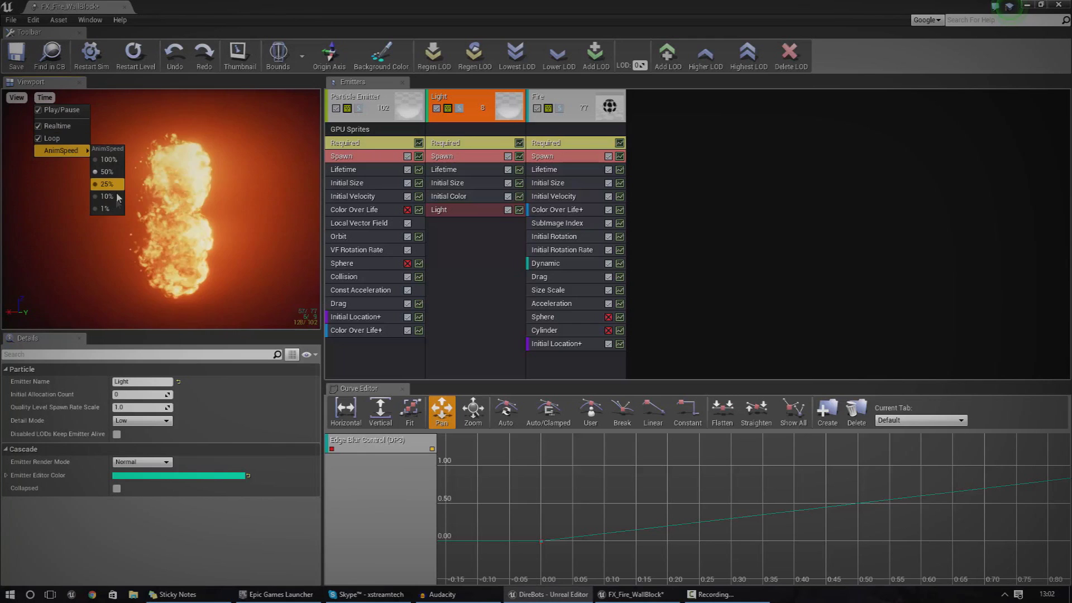
{"action": "left_click", "coordinate": [107, 197]}
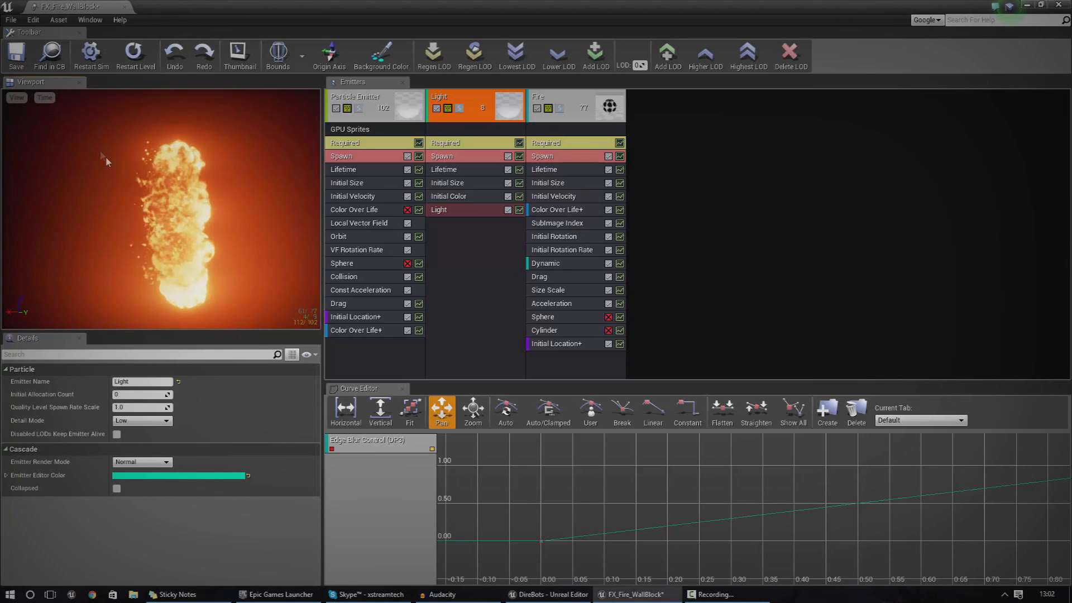
{"action": "left_click", "coordinate": [45, 97]}
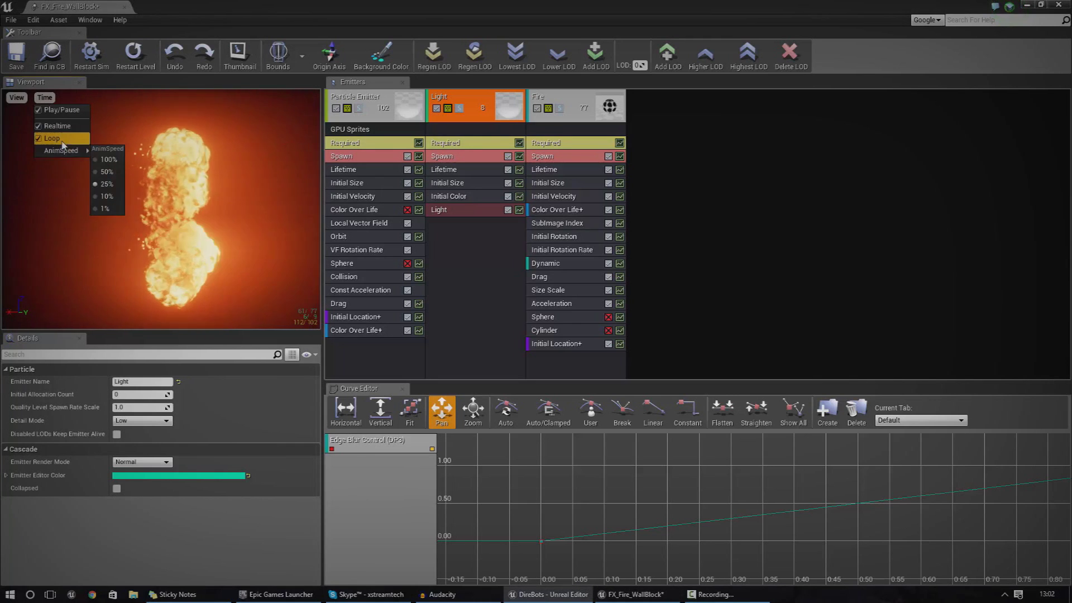
{"action": "left_click", "coordinate": [108, 160]}
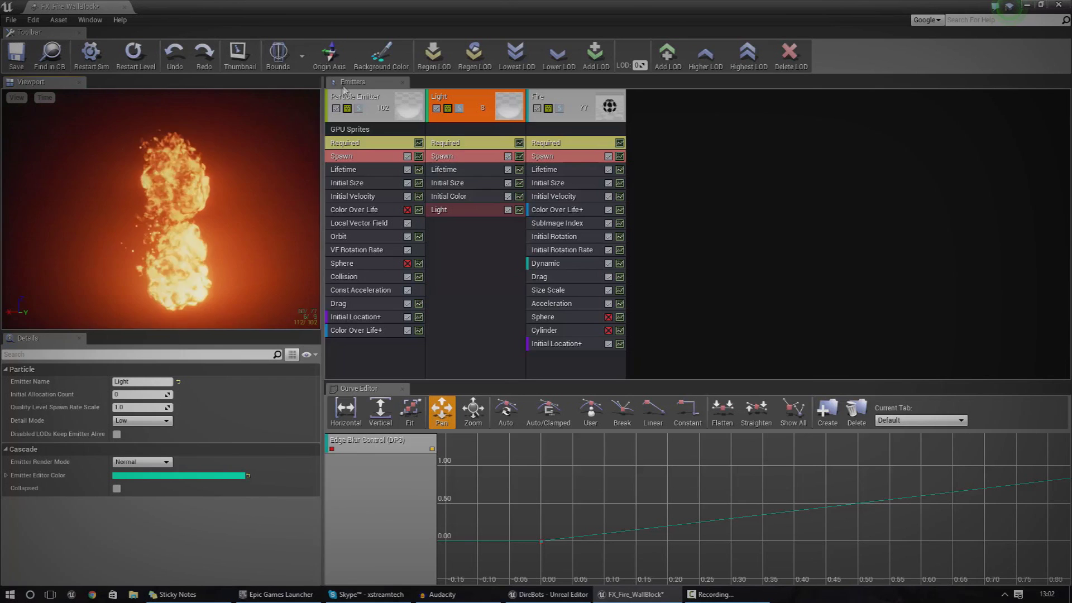
Show the properties of the Particle Emitter, Light and Fire emitters in turn
{"action": "left_click", "coordinate": [380, 99]}
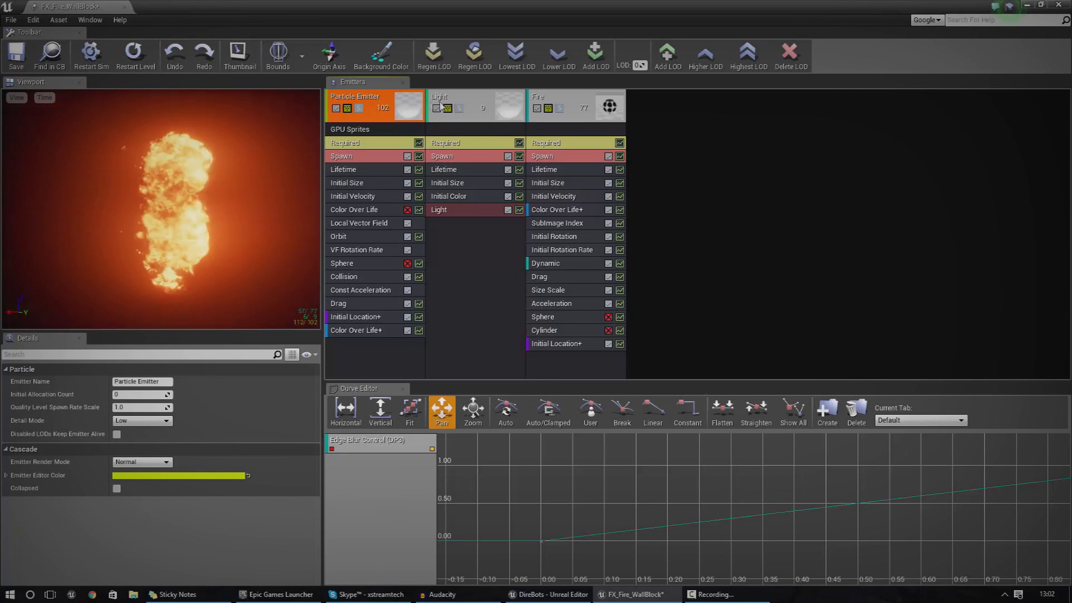
{"action": "left_click", "coordinate": [456, 101]}
{"action": "left_click", "coordinate": [385, 98]}
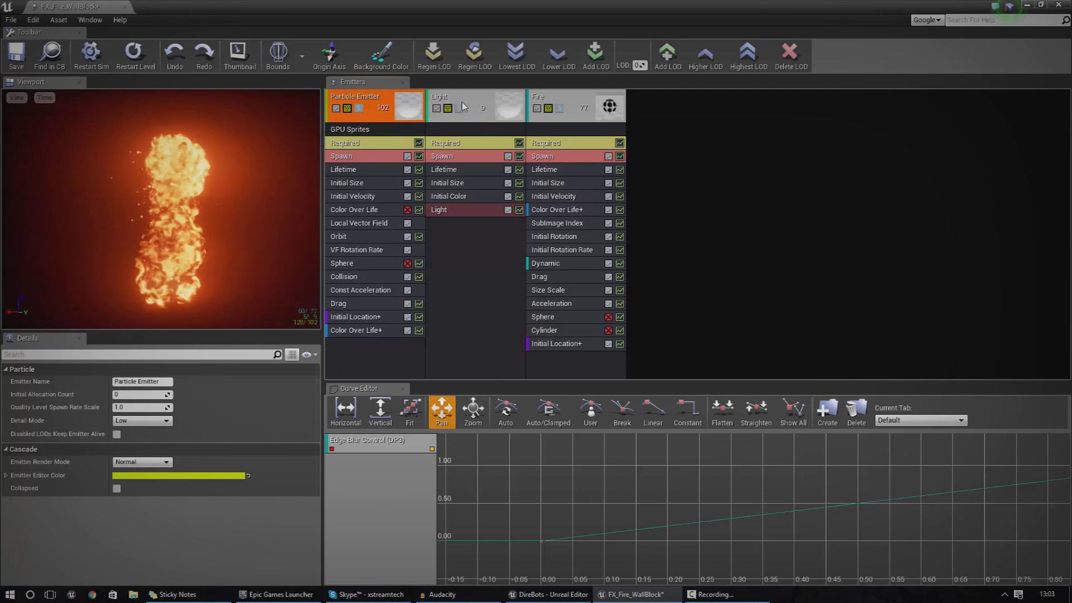
{"action": "left_click", "coordinate": [578, 100]}
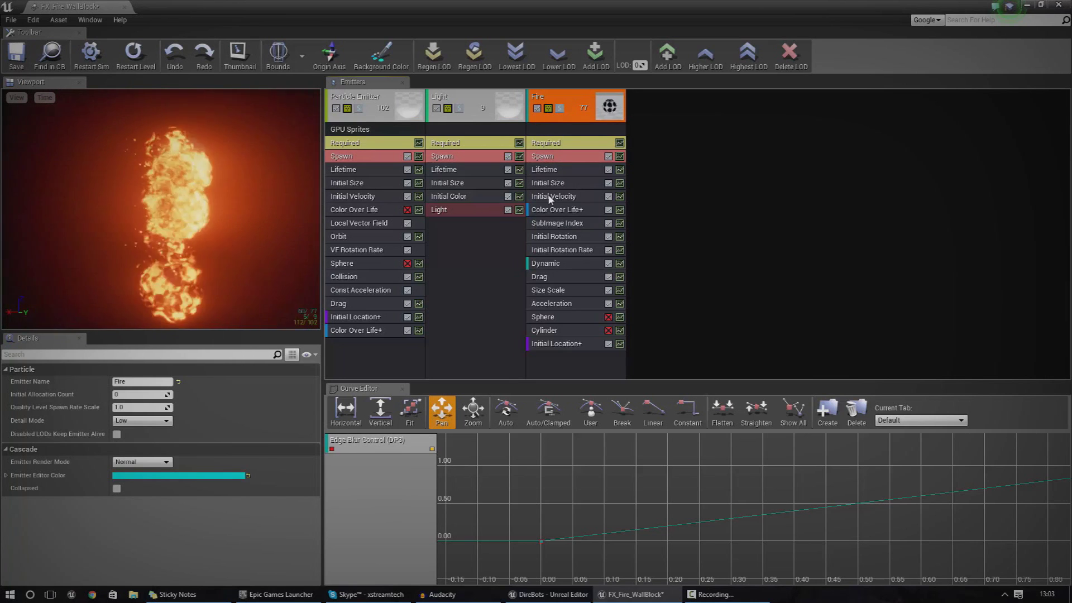
Deselect the emitters and look through the overall settings of the particle system
{"action": "left_click", "coordinate": [644, 161]}
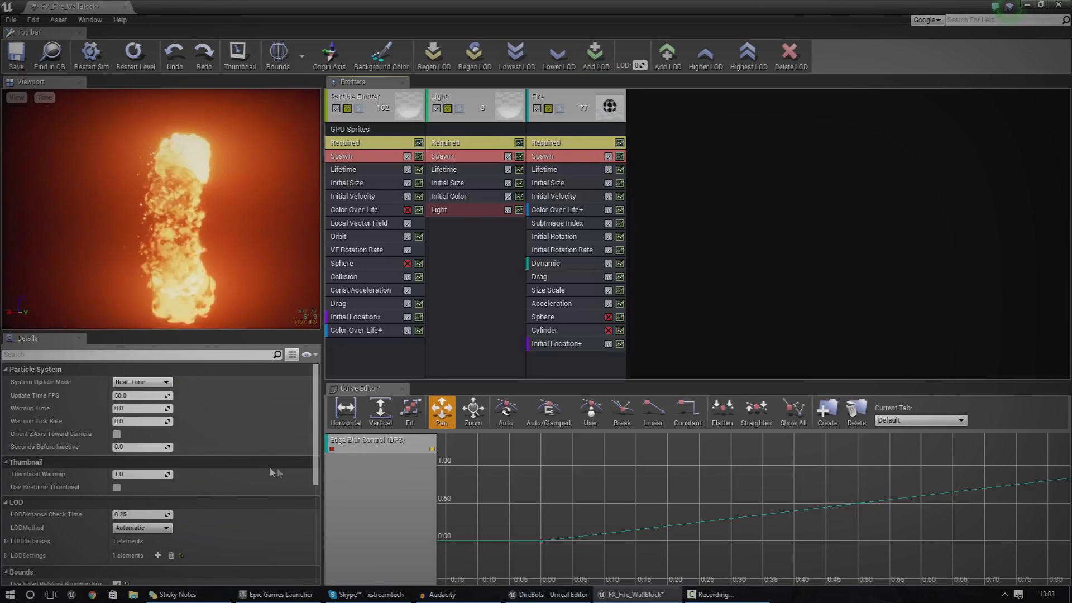
{"action": "scroll", "coordinate": [321, 423], "scroll_direction": "down", "scroll_amount": 3}
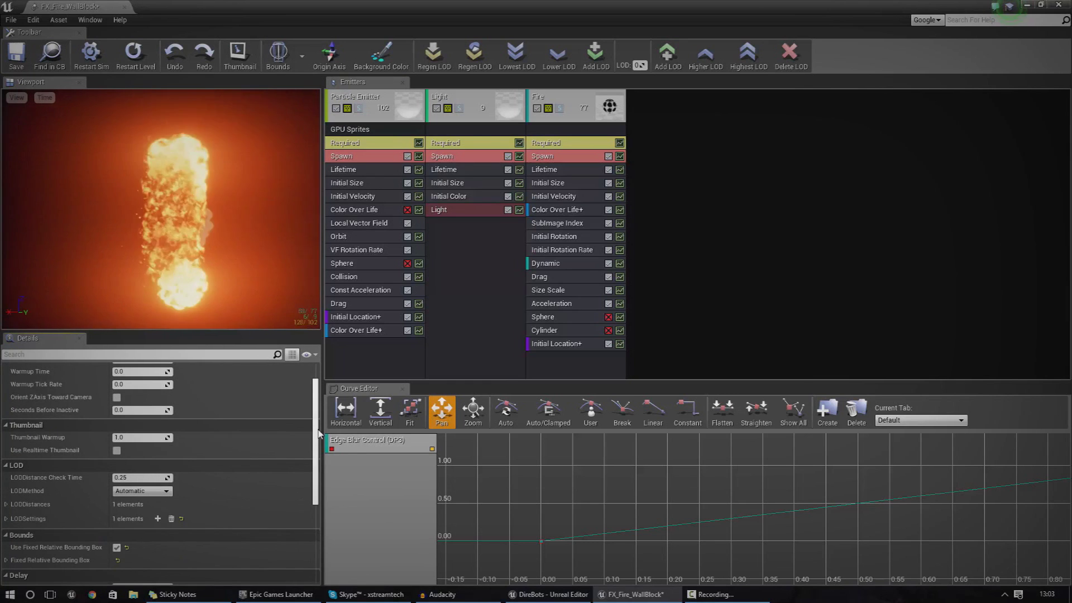
{"action": "scroll", "coordinate": [315, 393], "scroll_direction": "up", "scroll_amount": 3}
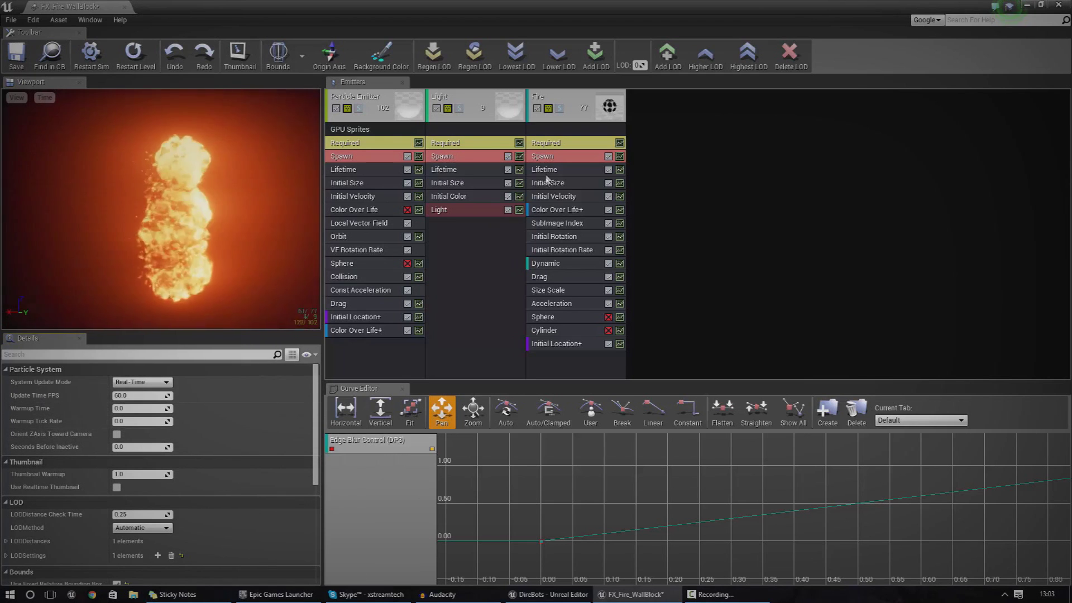
Examine the Fire emitter's detail mode choices and the settings of its Required and Lifetime modules
{"action": "left_click", "coordinate": [570, 108]}
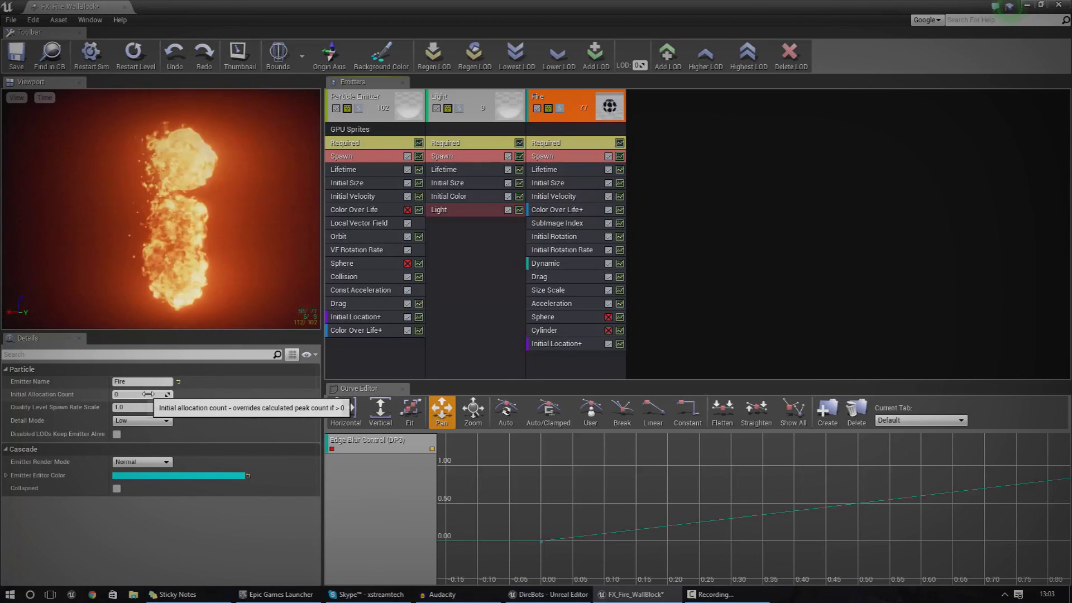
{"action": "left_click", "coordinate": [158, 421]}
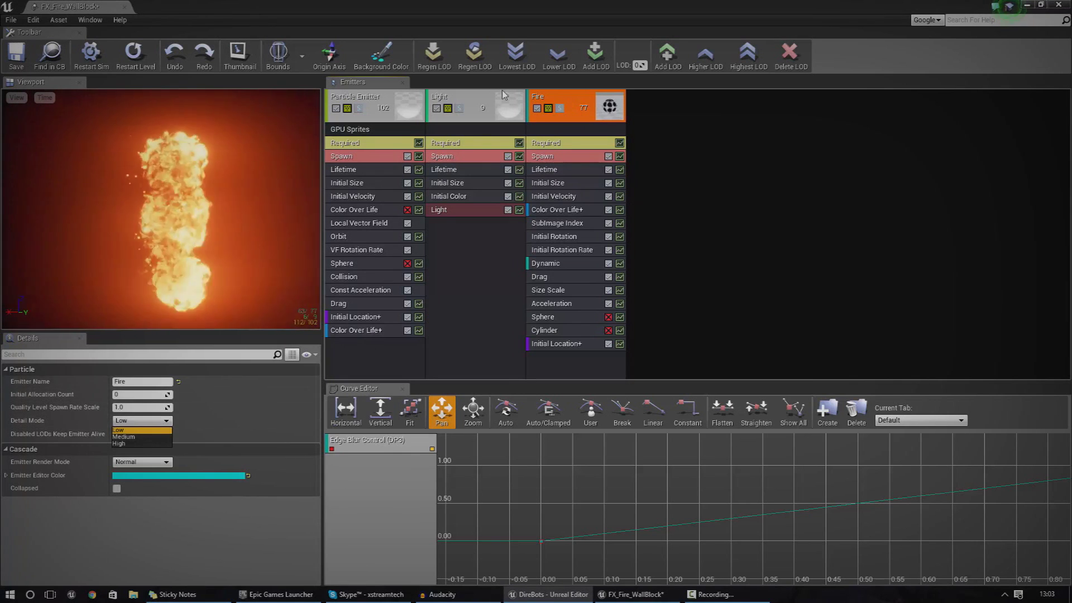
{"action": "left_click", "coordinate": [479, 101]}
{"action": "left_click", "coordinate": [550, 146]}
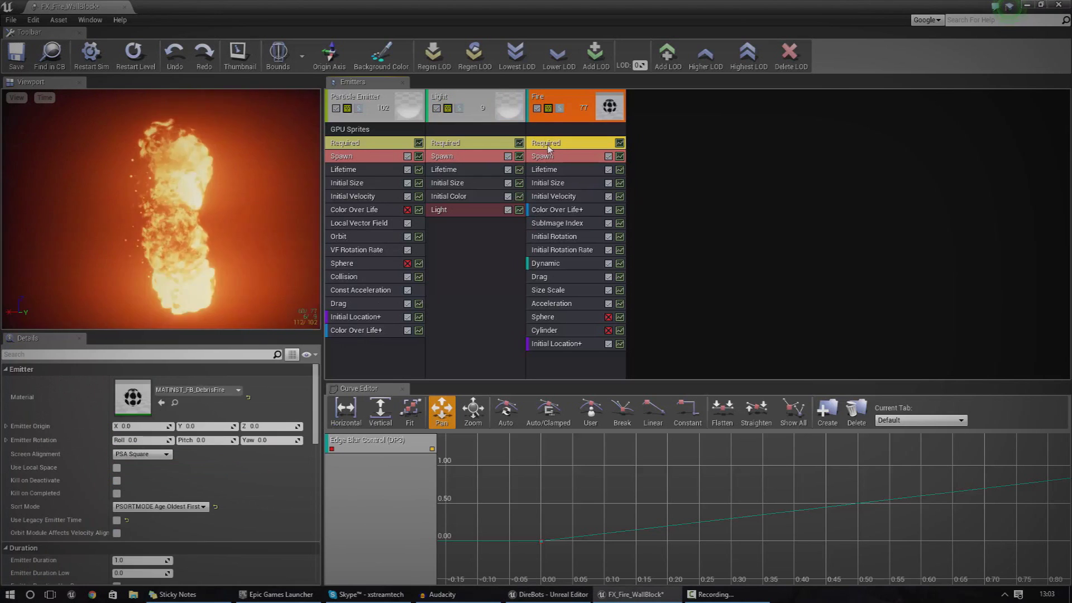
{"action": "left_click", "coordinate": [575, 170]}
Try constants of 2 and 5 for the Rate Scale in the Fire emitter's Spawn module, and restore it to 1
{"action": "left_click", "coordinate": [577, 160]}
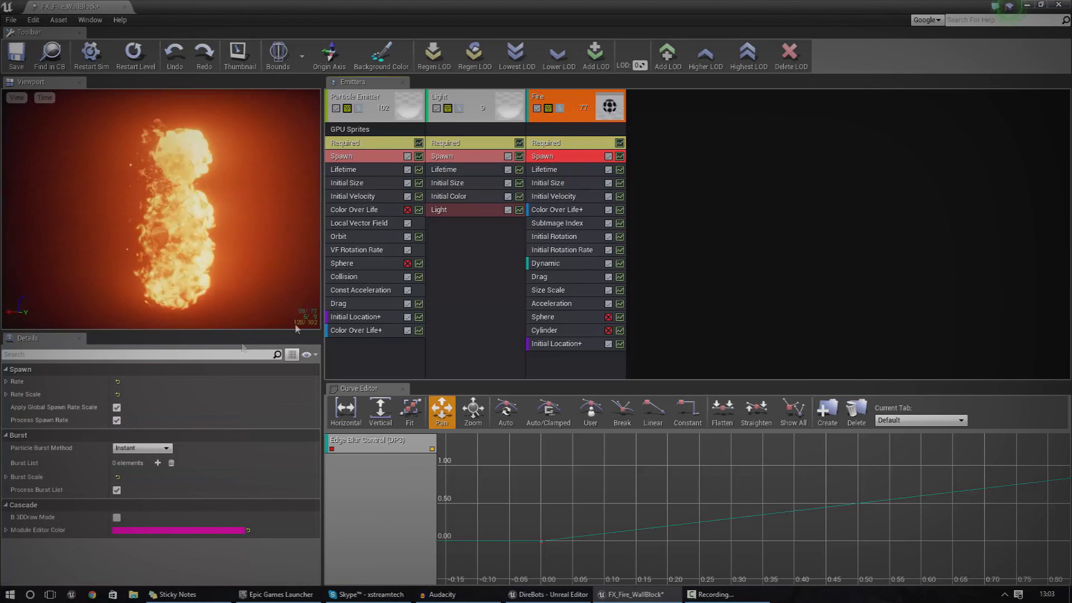
{"action": "left_click", "coordinate": [6, 394]}
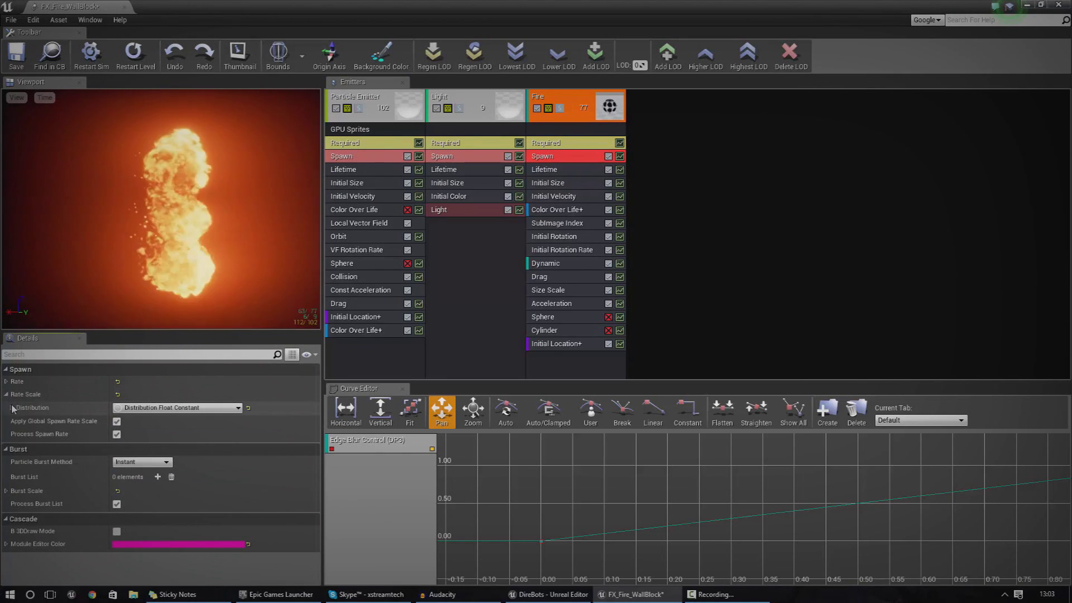
{"action": "left_click", "coordinate": [11, 408]}
{"action": "left_click", "coordinate": [139, 422]}
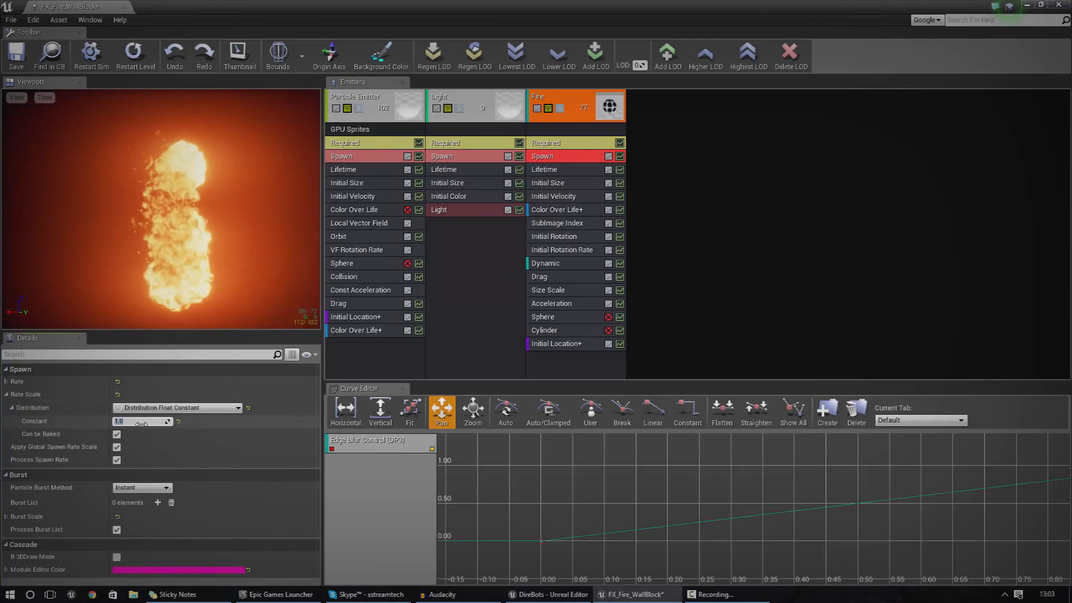
{"action": "type", "text": "2"}
{"action": "key", "text": "Return"}
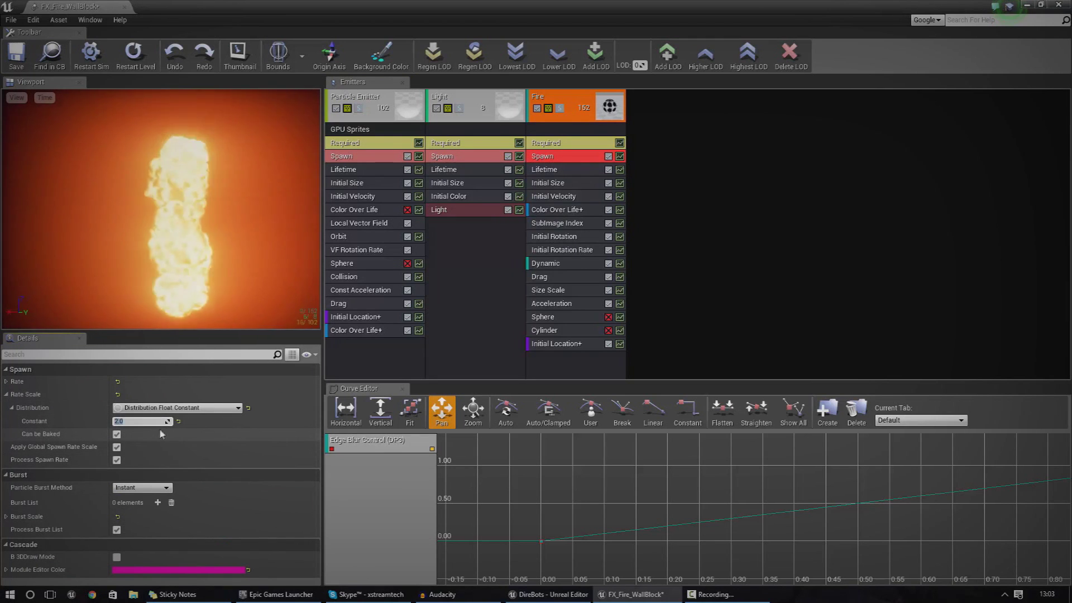
{"action": "type", "text": "5"}
{"action": "key", "text": "Return"}
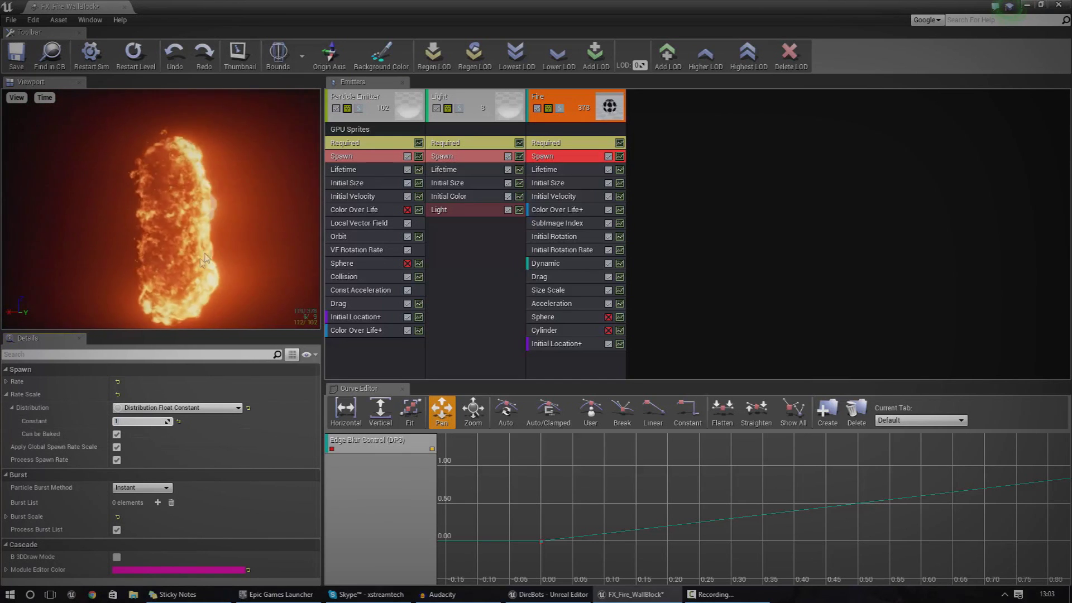
{"action": "type", "text": "1"}
{"action": "key", "text": "Return"}
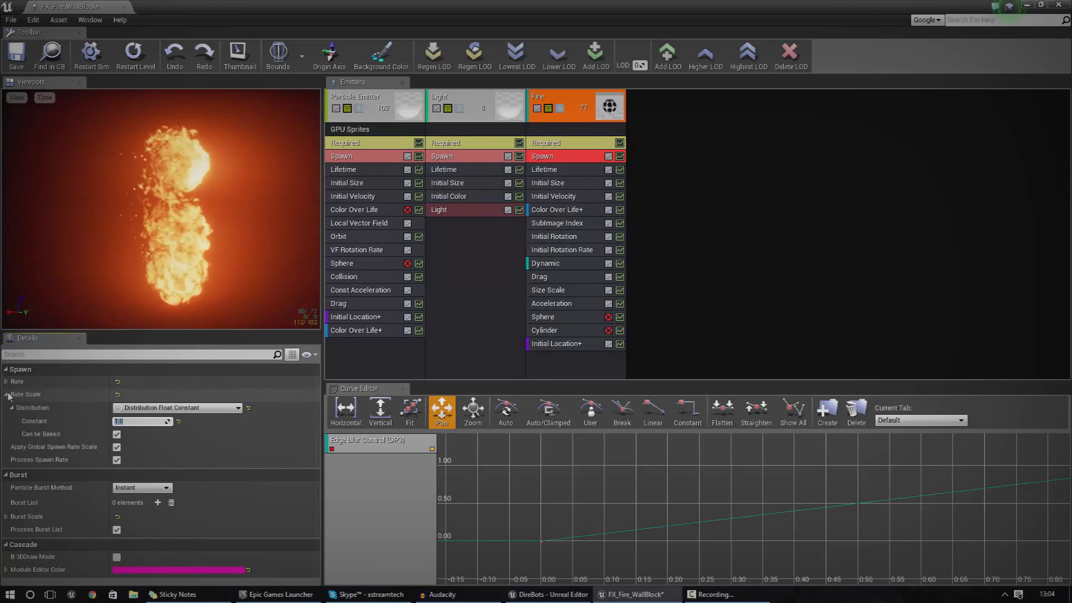
Show the Fire emitter's Initial Size, Color Over Life and Initial Velocity modules, and revisit the properties of the emitters
{"action": "left_click", "coordinate": [553, 183]}
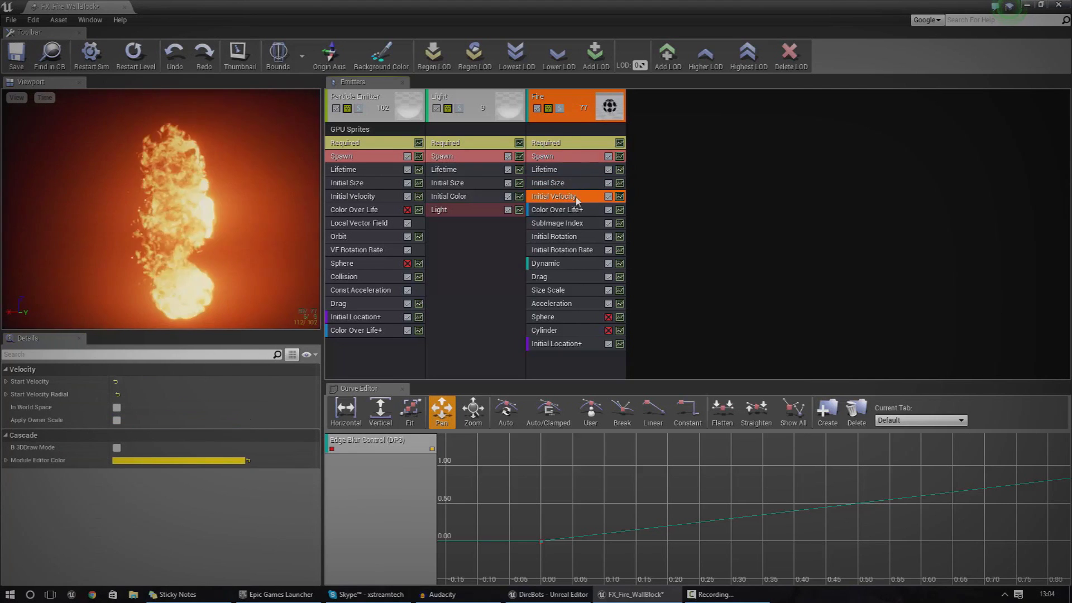
{"action": "left_click", "coordinate": [567, 210]}
{"action": "left_click", "coordinate": [559, 197]}
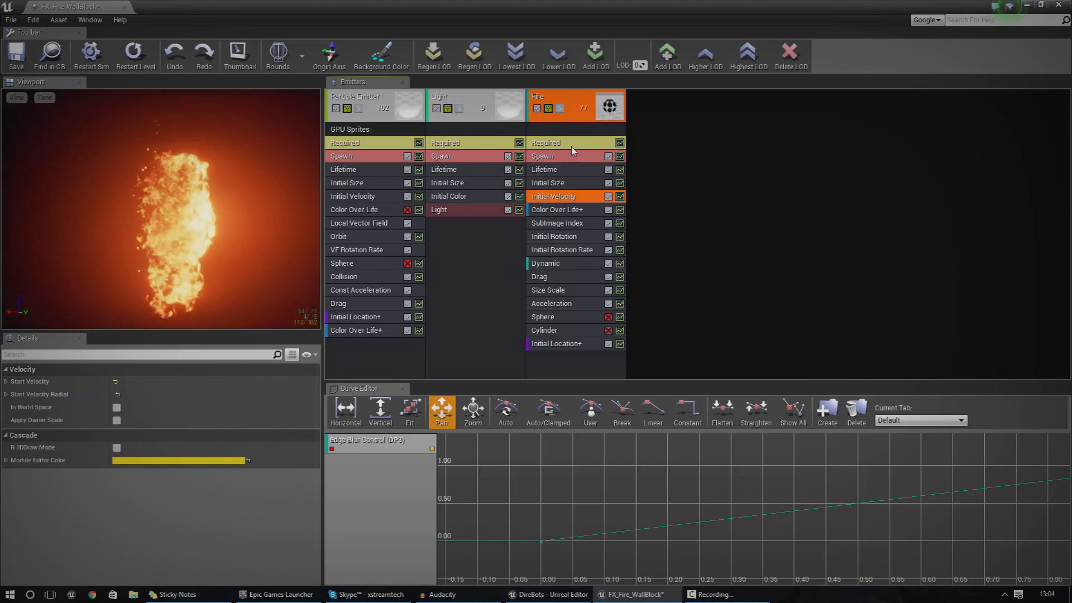
{"action": "left_click", "coordinate": [486, 93]}
{"action": "left_click", "coordinate": [349, 94]}
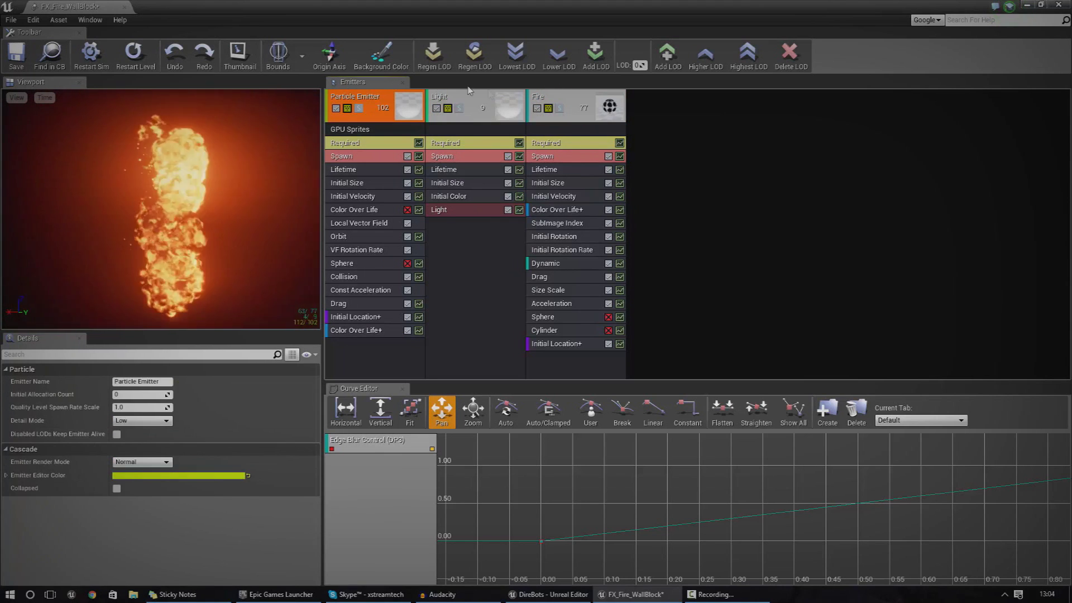
{"action": "left_click", "coordinate": [539, 97]}
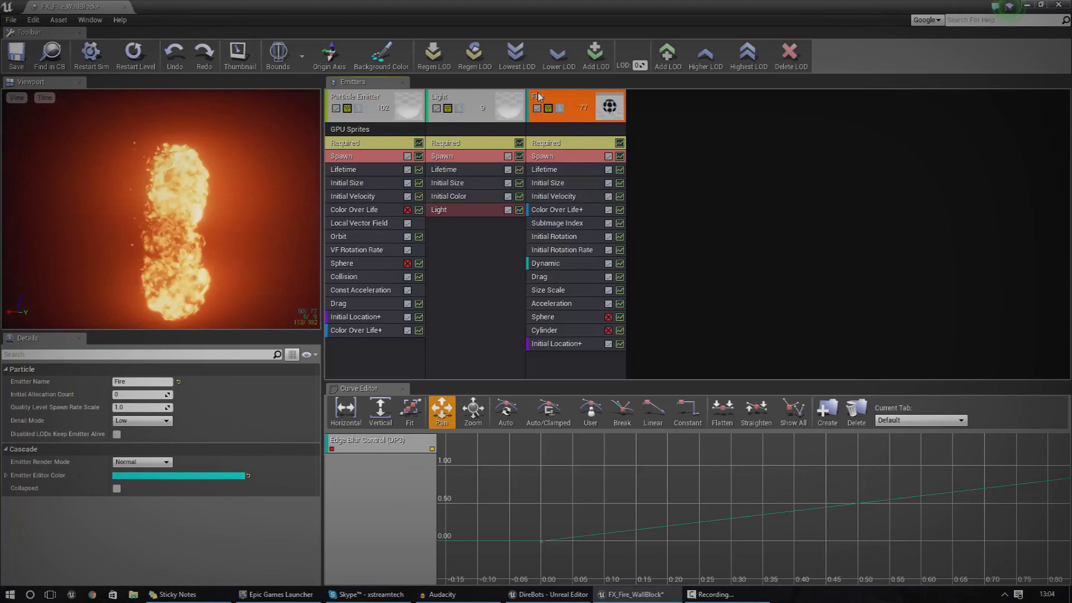
Examine the emitter commands and the module categories offered for the Fire emitter, and deselect it
{"action": "right_click", "coordinate": [590, 94]}
{"action": "right_click", "coordinate": [561, 98]}
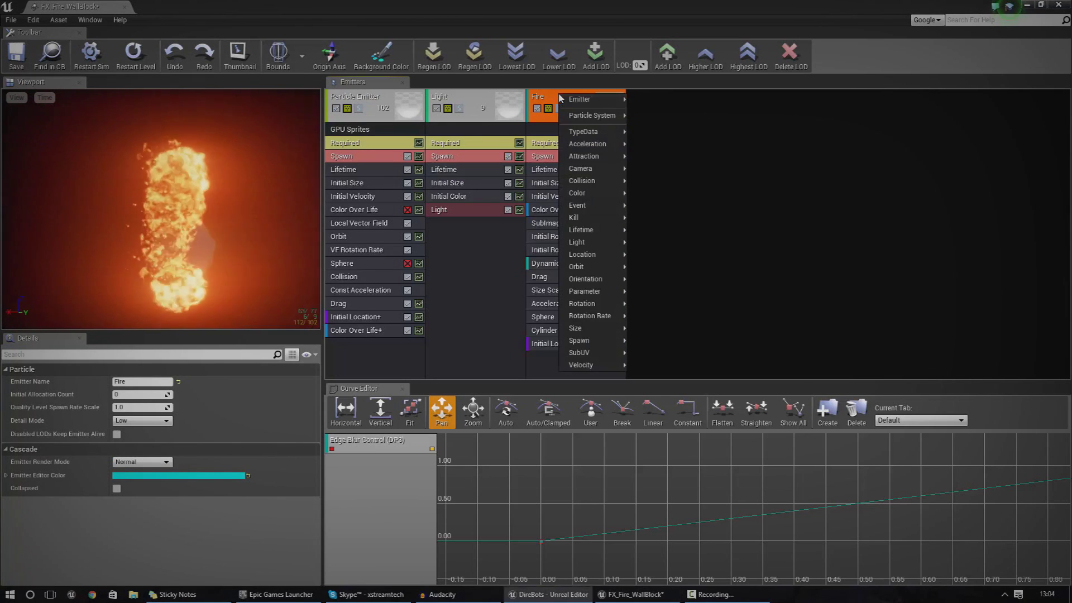
{"action": "mouse_move", "coordinate": [558, 101]}
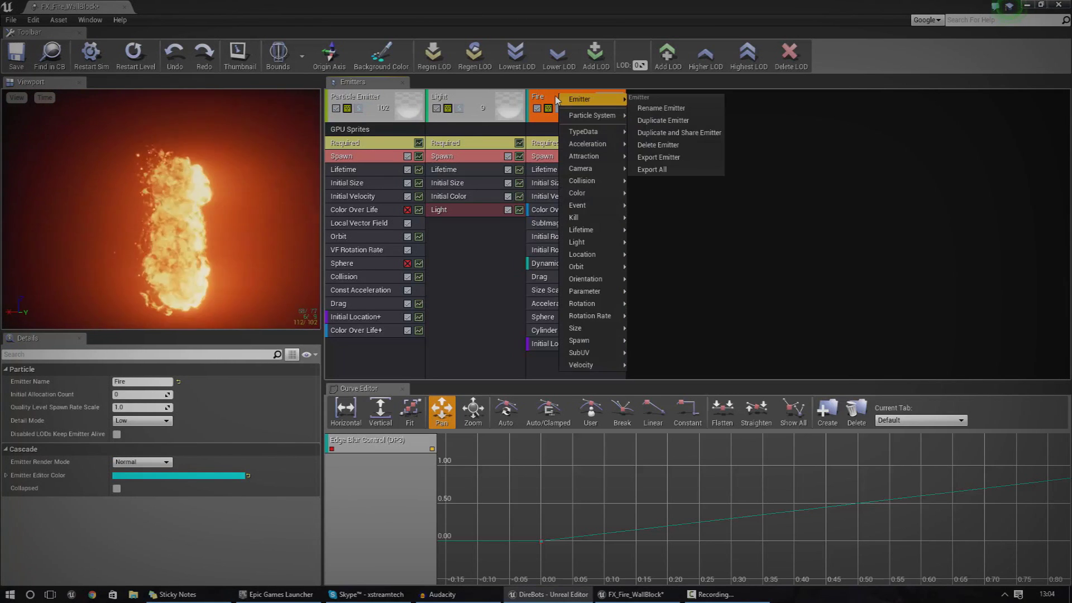
{"action": "right_click", "coordinate": [541, 98]}
{"action": "mouse_move", "coordinate": [552, 104]}
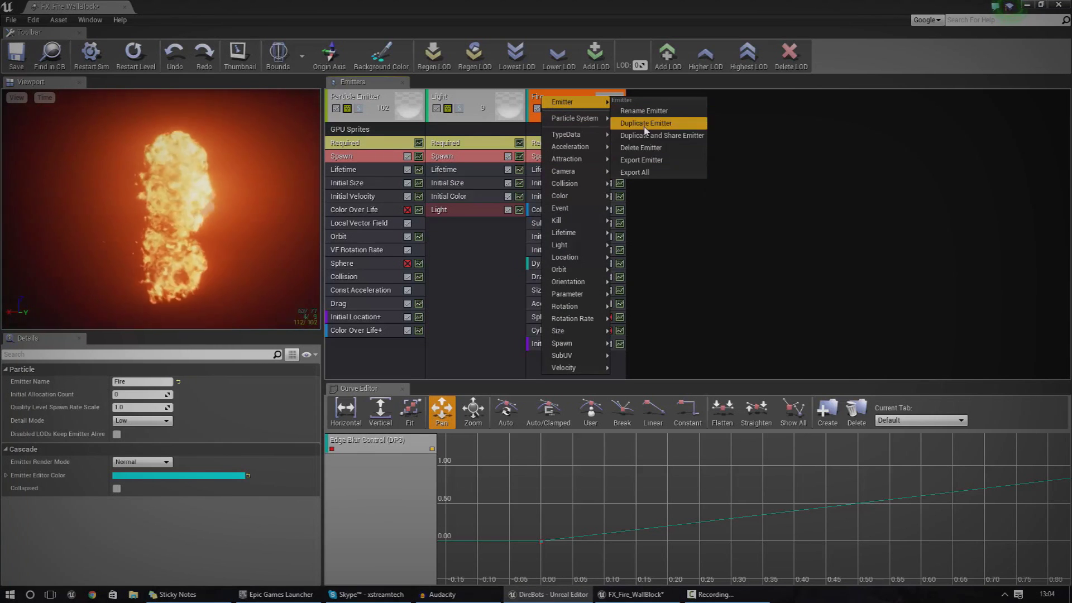
{"action": "left_click", "coordinate": [652, 99]}
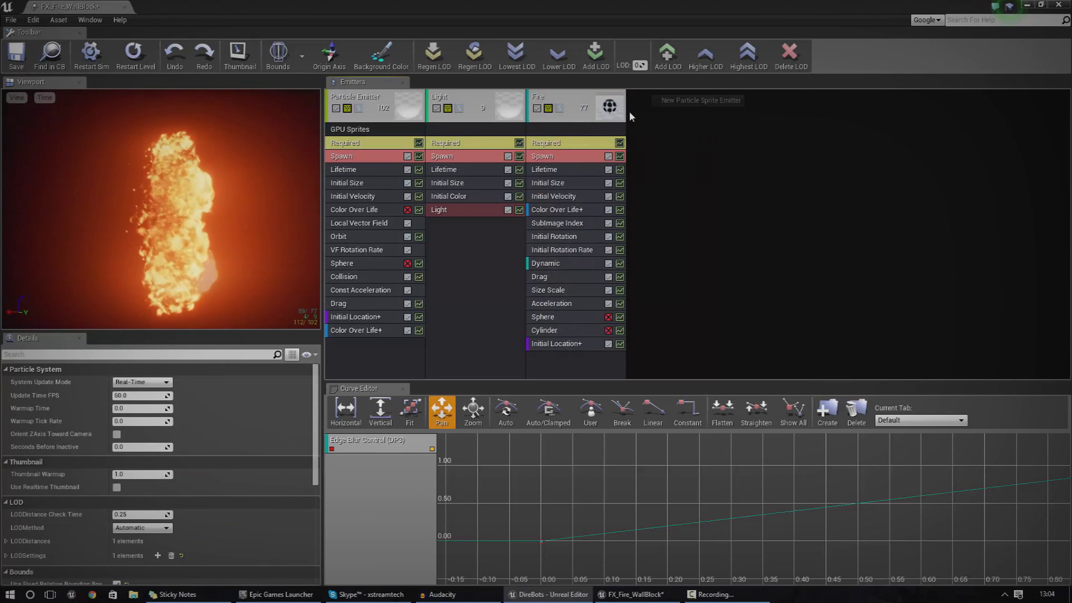
{"action": "right_click", "coordinate": [622, 116]}
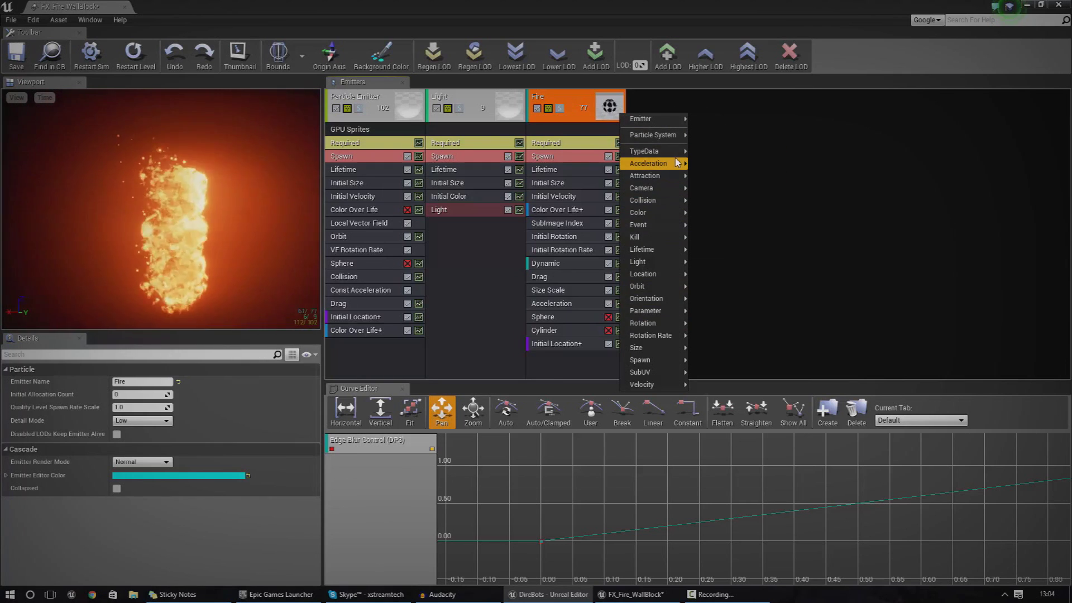
{"action": "left_click", "coordinate": [762, 117]}
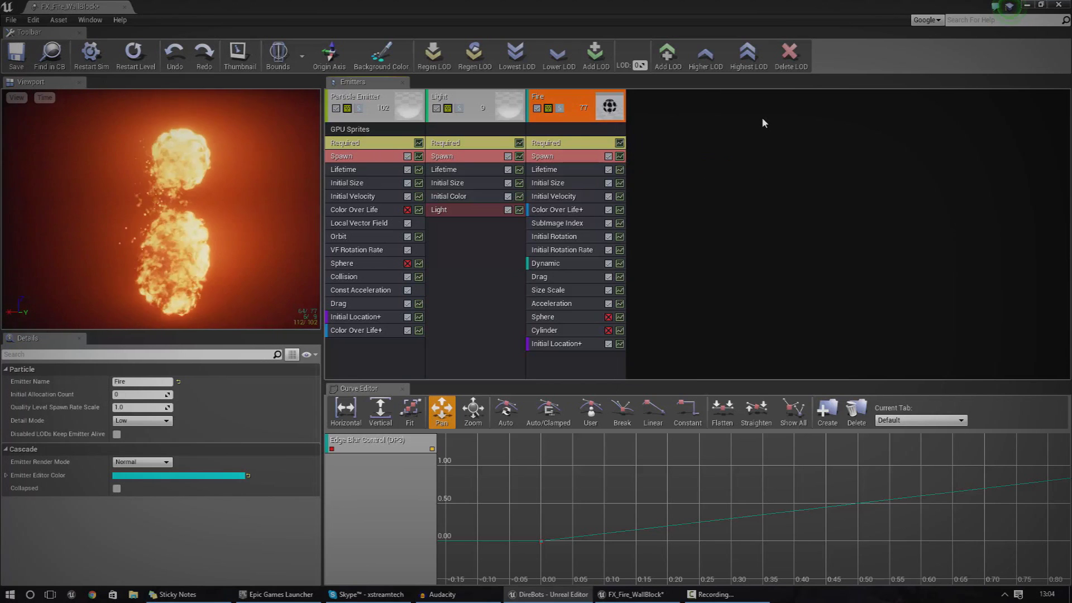
{"action": "left_click", "coordinate": [761, 118]}
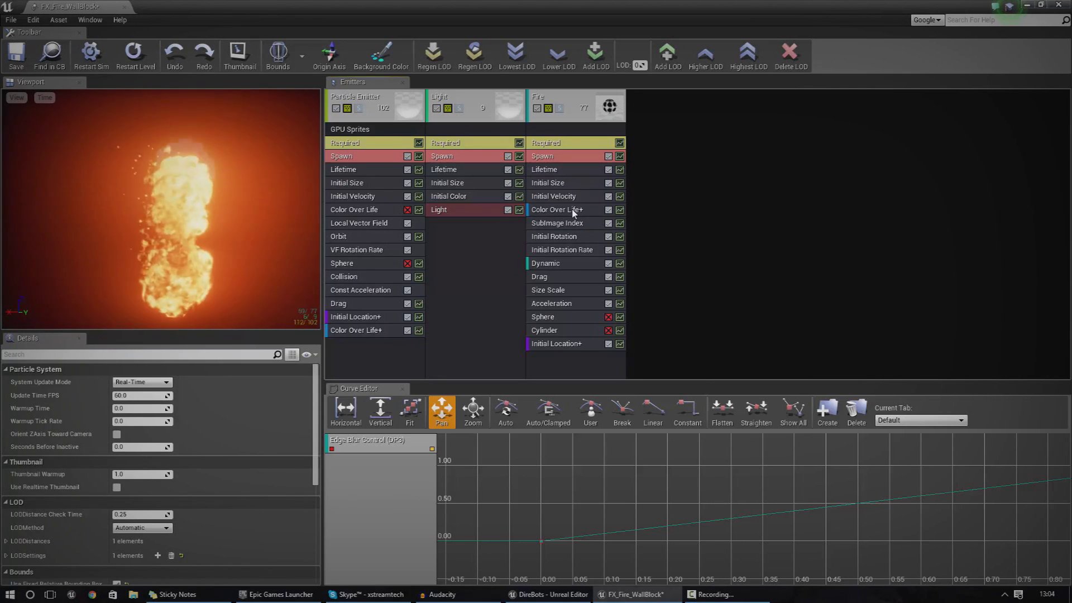
Examine the Fire emitter's Color Over Life module, the Start Size distribution of Initial Size, and the Initial Velocity module
{"action": "left_click", "coordinate": [574, 211]}
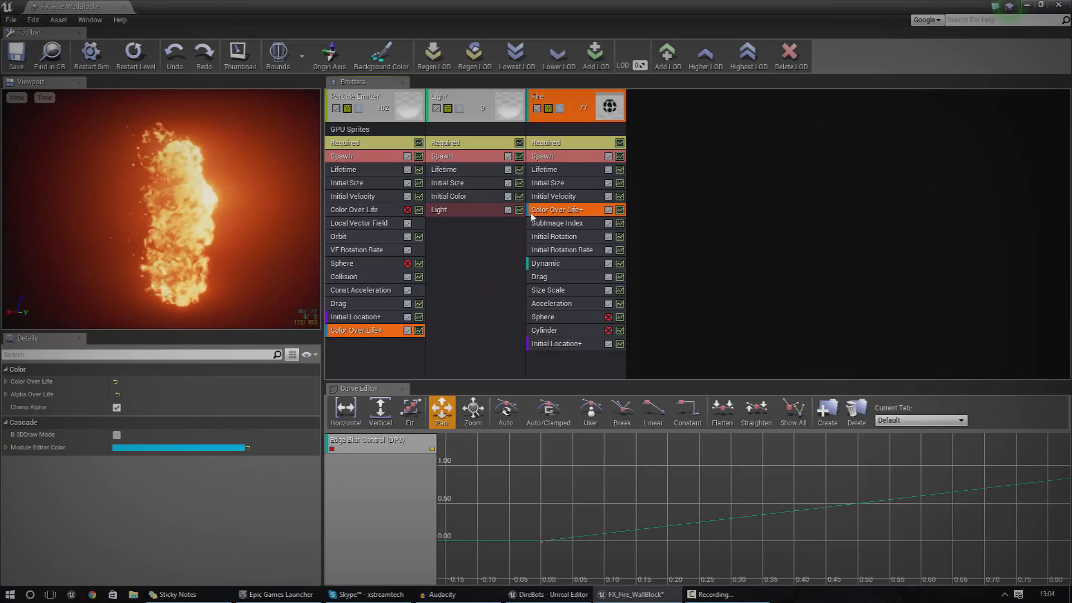
{"action": "left_click", "coordinate": [551, 238]}
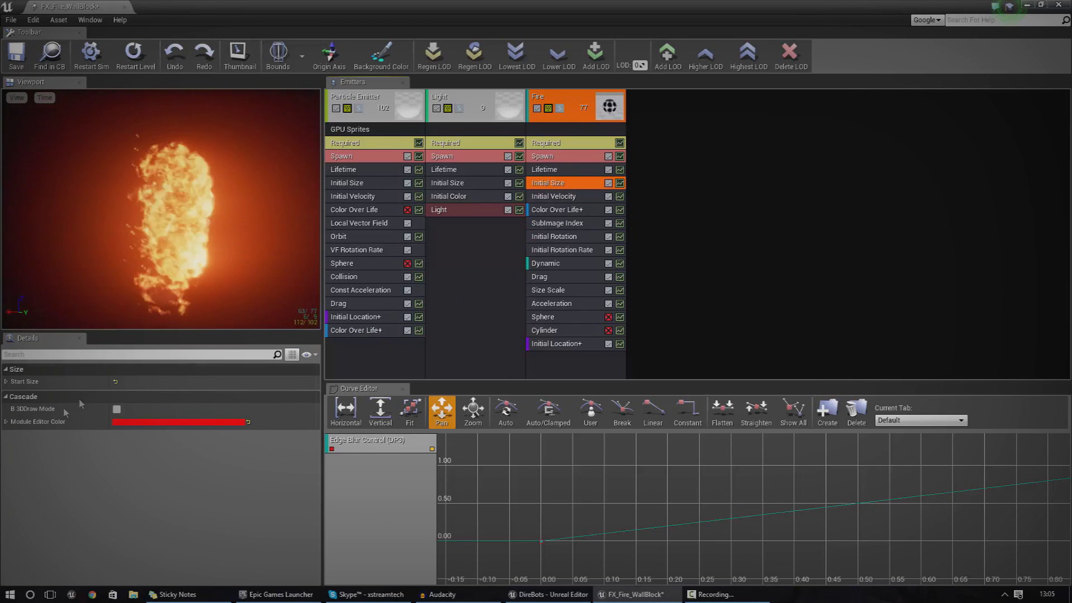
{"action": "left_click", "coordinate": [7, 383]}
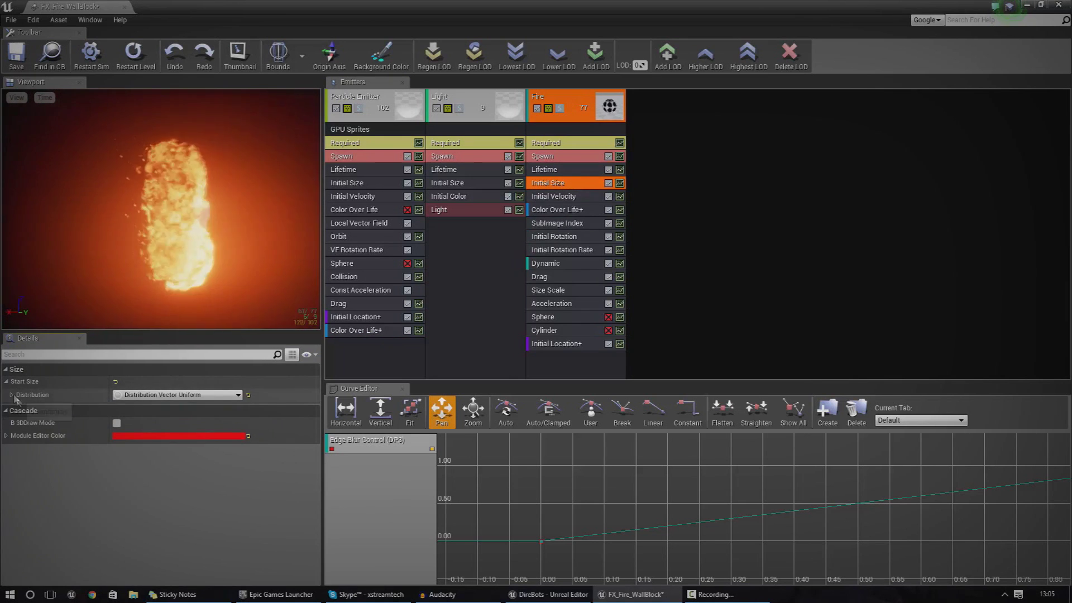
{"action": "left_click", "coordinate": [16, 396]}
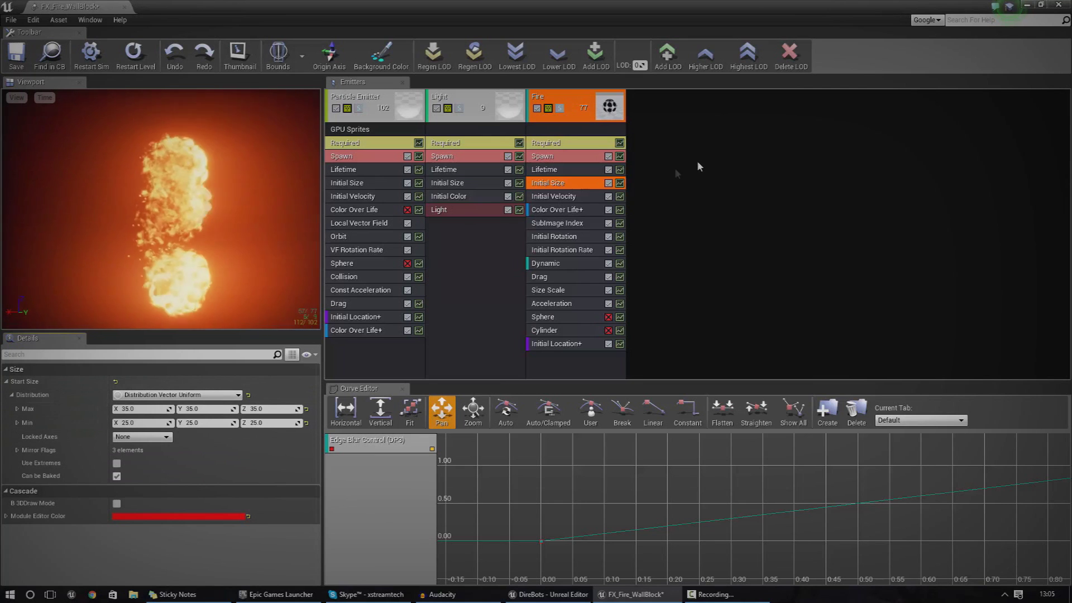
{"action": "left_click", "coordinate": [572, 193]}
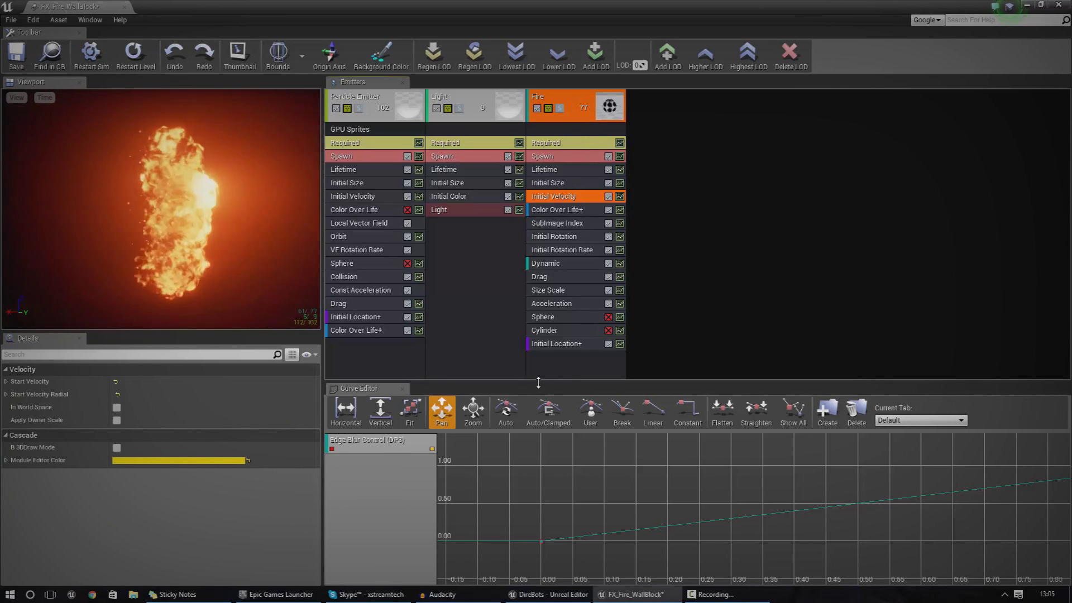
Enlarge the curve editor slightly, select Fire's Color Over Life module and fit the graph horizontally and vertically
{"action": "left_click_drag", "start_coordinate": [539, 383], "coordinate": [553, 369]}
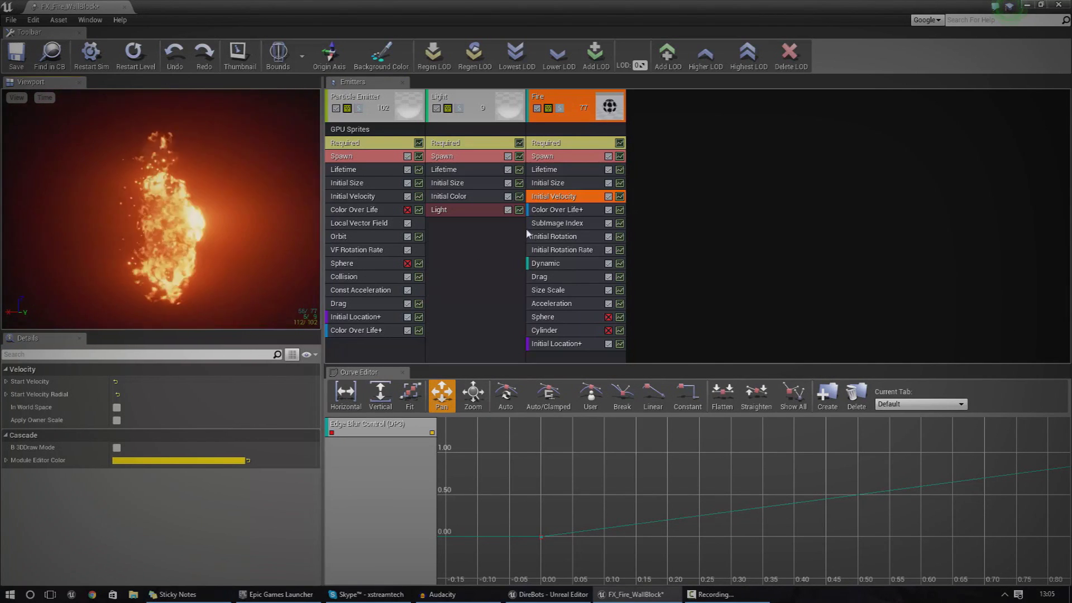
{"action": "left_click", "coordinate": [539, 211]}
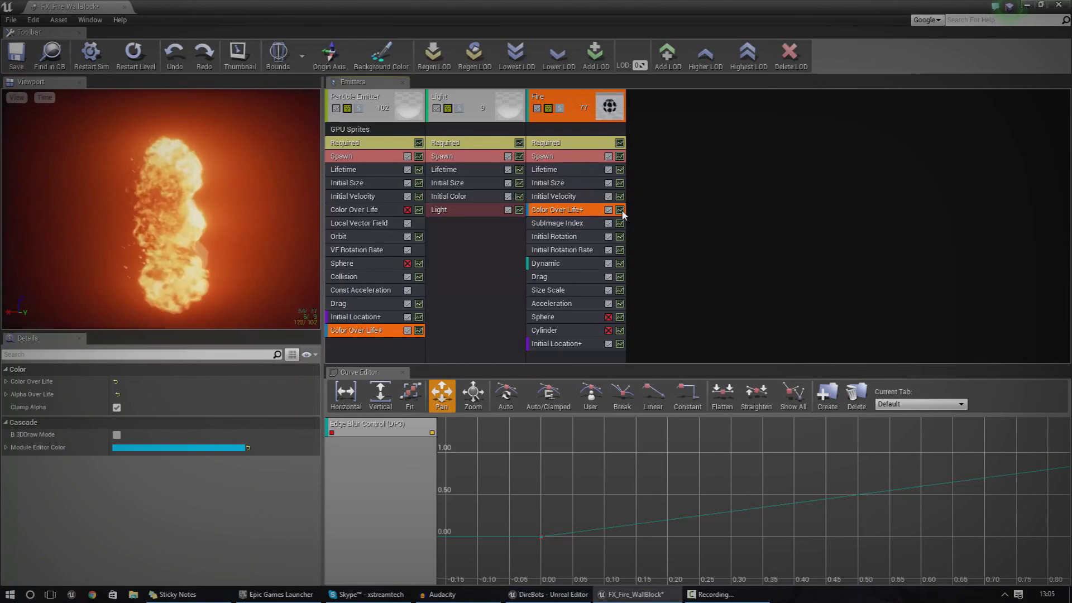
{"action": "left_click", "coordinate": [364, 405]}
{"action": "left_click", "coordinate": [346, 395]}
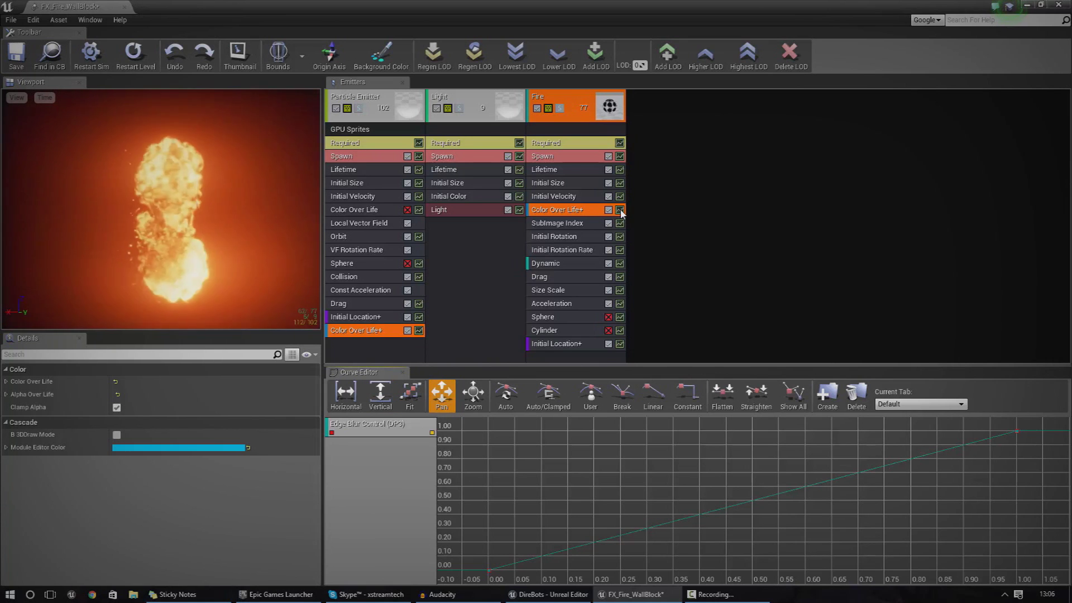
Add the Fire emitter's Color Over Life curves to the curve editor, fit them vertically and inspect their starting keys
{"action": "left_click", "coordinate": [620, 210]}
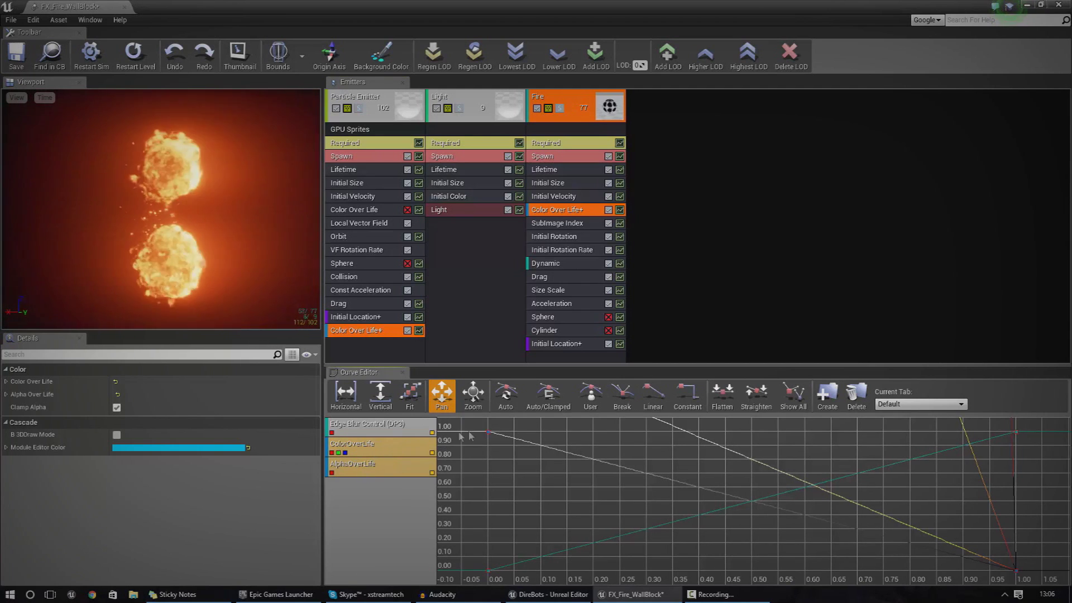
{"action": "left_click", "coordinate": [381, 396]}
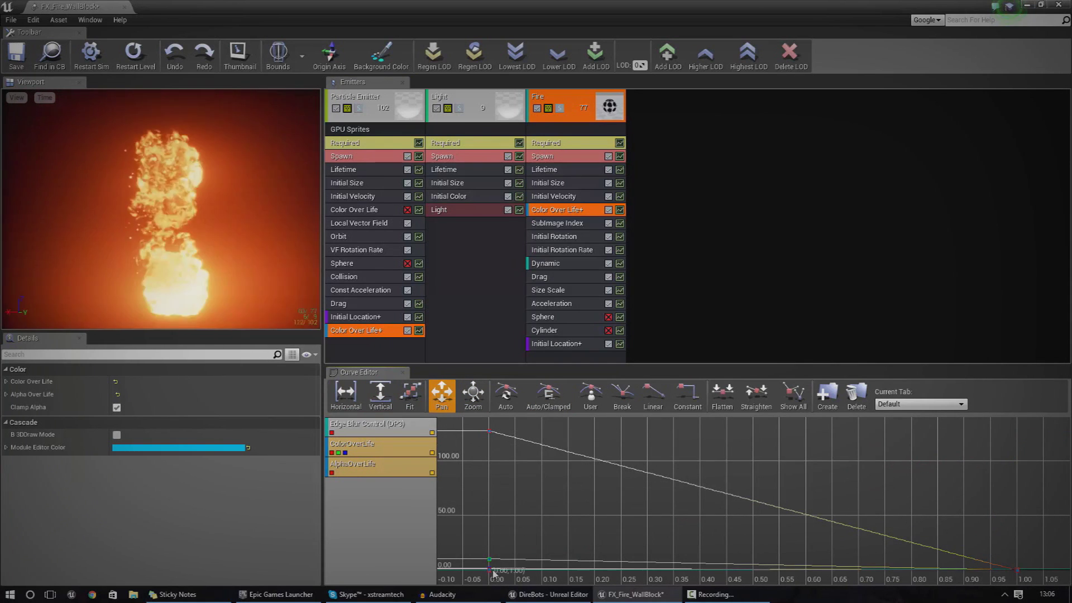
{"action": "mouse_move", "coordinate": [491, 562]}
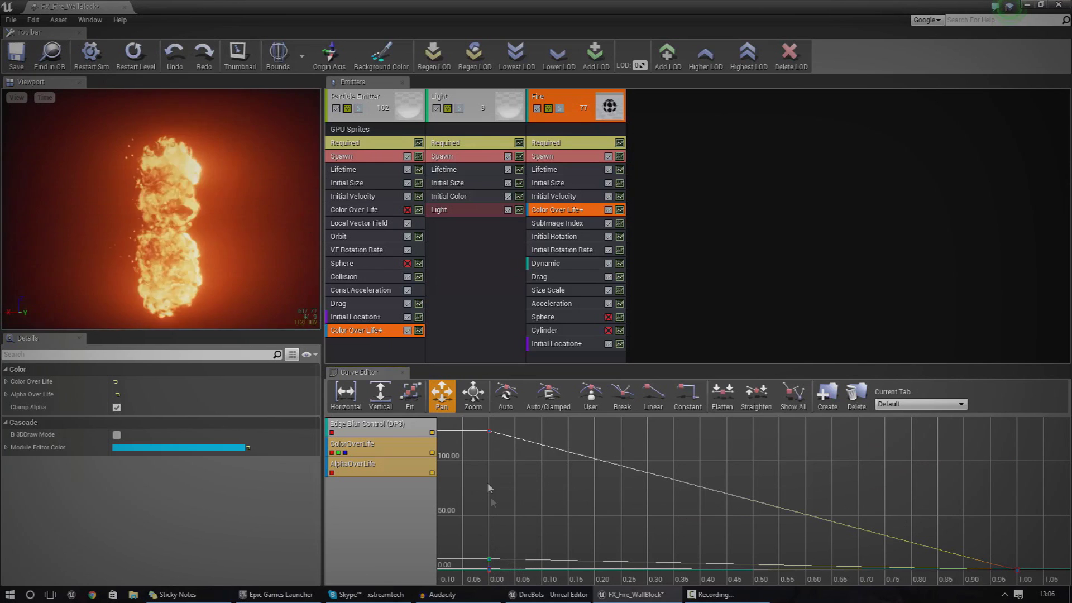
{"action": "mouse_move", "coordinate": [492, 436]}
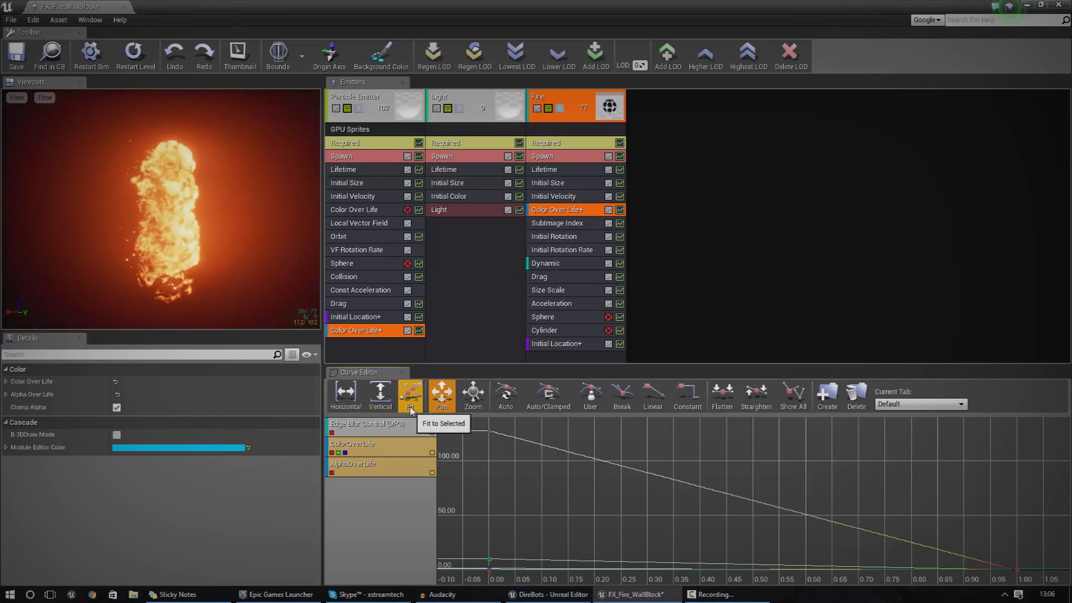
Try the Zoom mode on the curve graph, return to Pan mode and refit the curves
{"action": "left_click", "coordinate": [473, 395]}
{"action": "left_click_drag", "start_coordinate": [550, 447], "coordinate": [631, 490]}
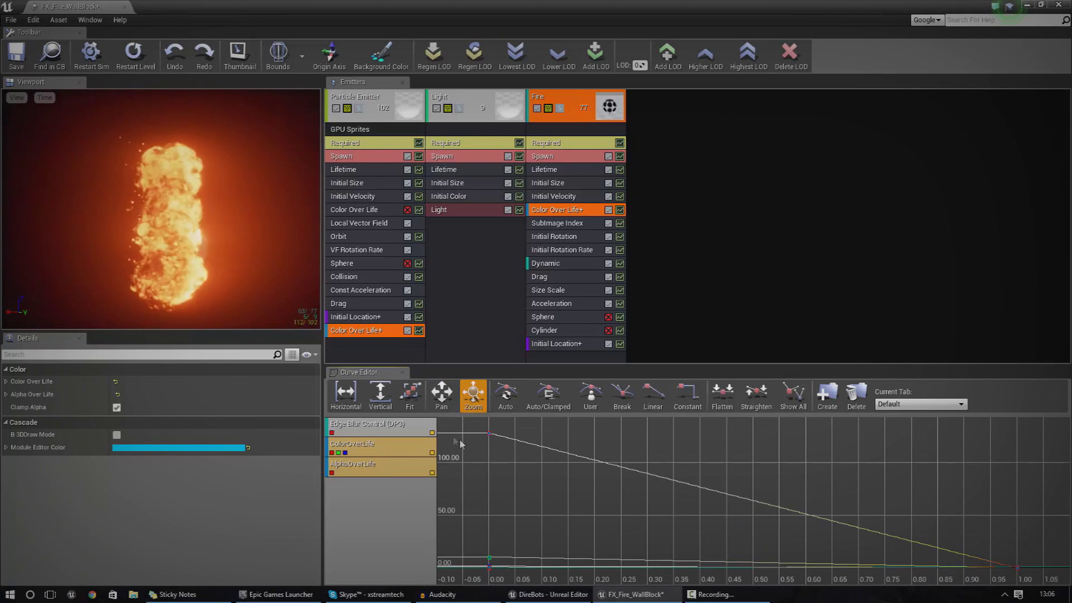
{"action": "left_click", "coordinate": [440, 397]}
{"action": "left_click", "coordinate": [410, 396]}
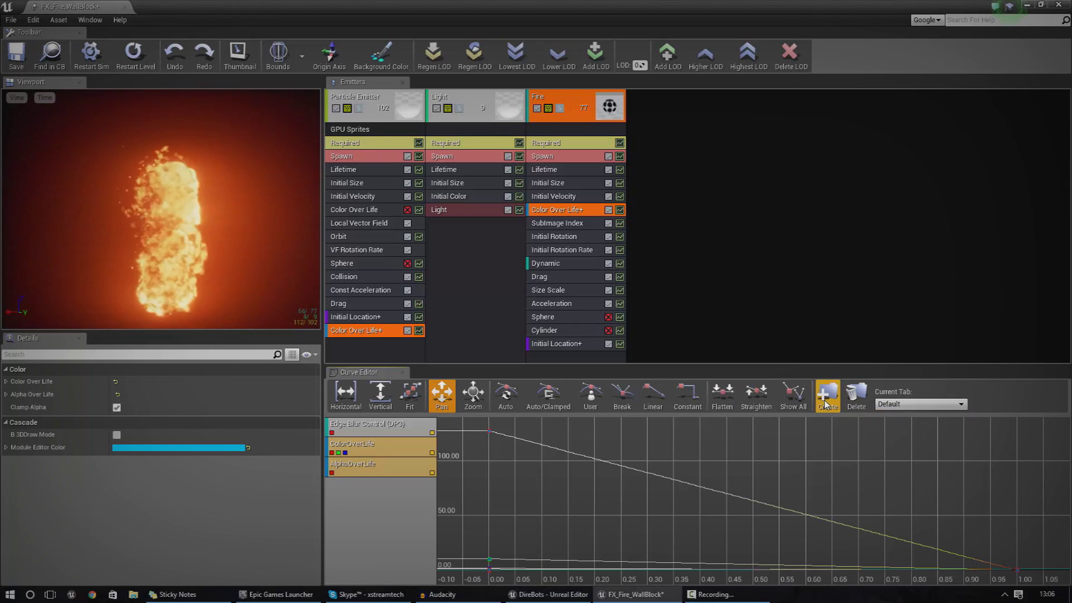
Keep the Default curve tab and remove the ColorOverLife and AlphaOverLife curves from it
{"action": "left_click", "coordinate": [893, 404]}
{"action": "left_click", "coordinate": [893, 414]}
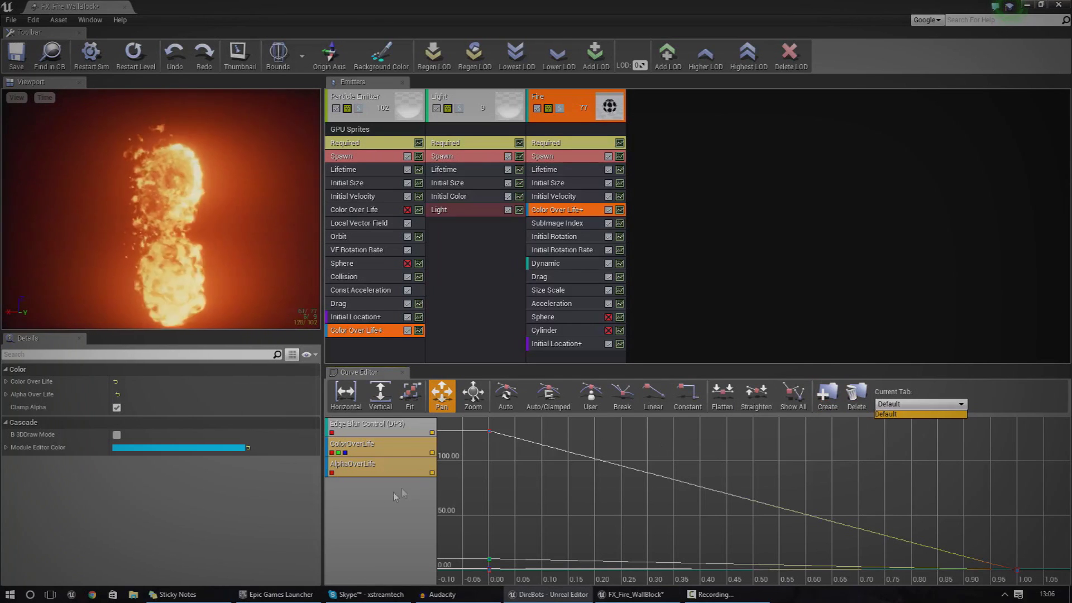
{"action": "right_click", "coordinate": [410, 455]}
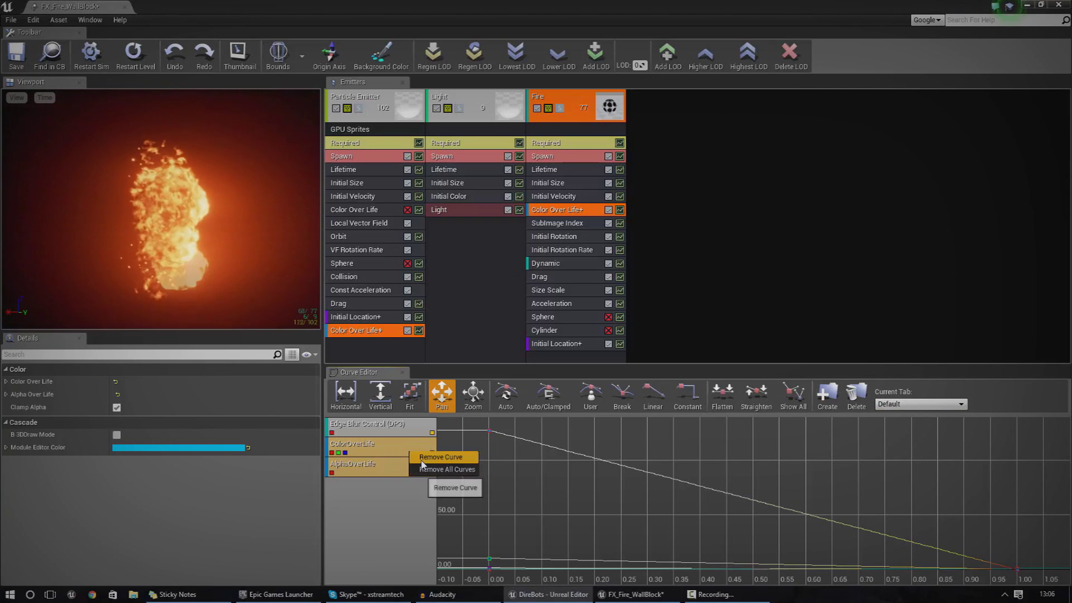
{"action": "left_click", "coordinate": [441, 458]}
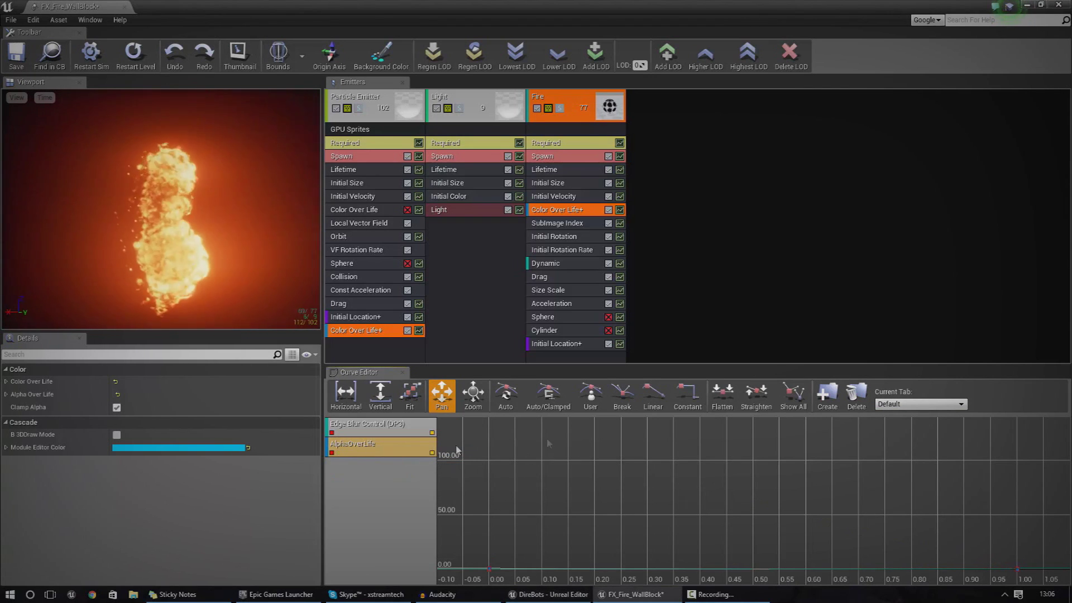
{"action": "right_click", "coordinate": [335, 448]}
{"action": "left_click", "coordinate": [363, 453]}
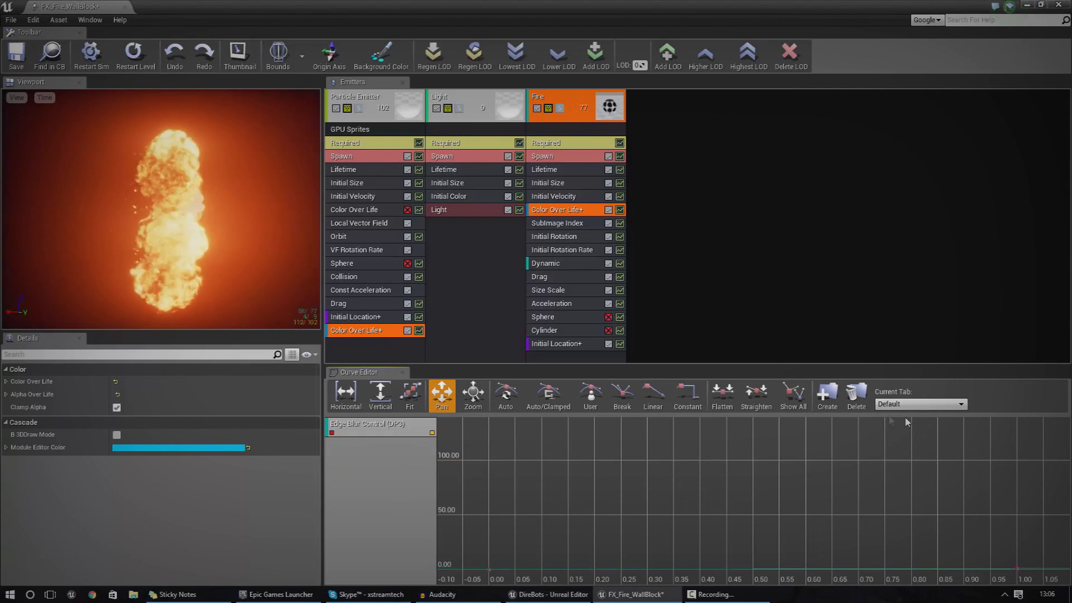
Create a curve tab named ColorTab and keep it as the current tab
{"action": "left_click", "coordinate": [830, 401]}
{"action": "type", "text": "ColorTab"}
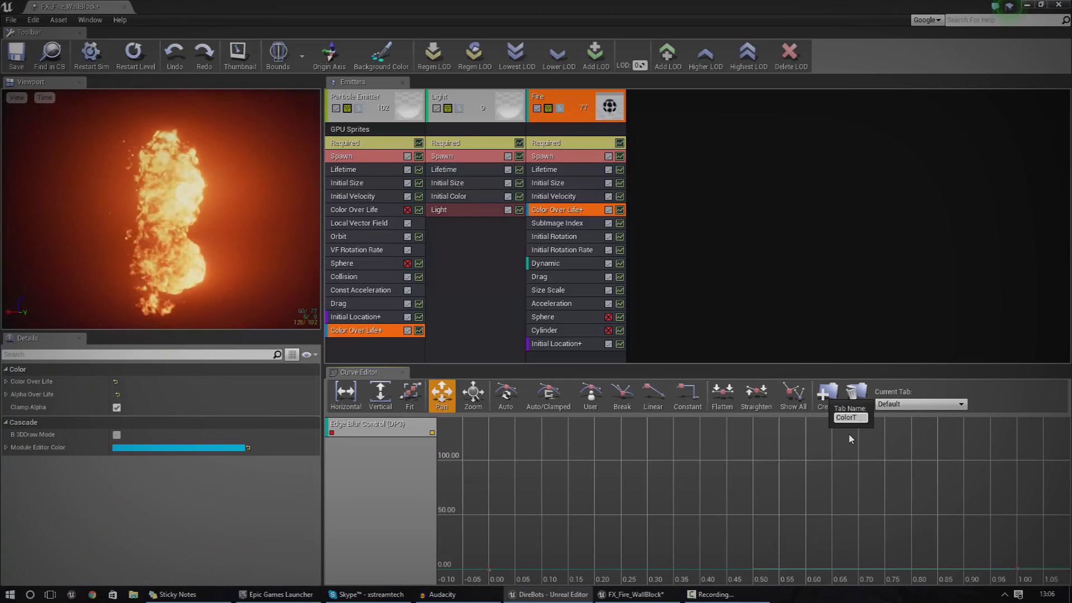
{"action": "key", "text": "Return"}
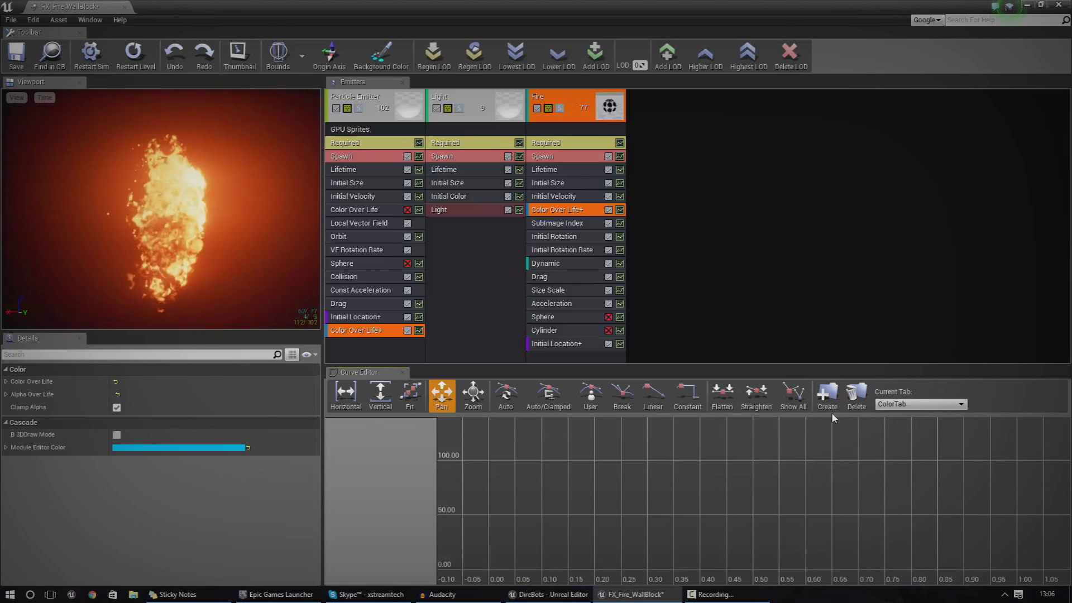
{"action": "left_click", "coordinate": [894, 404]}
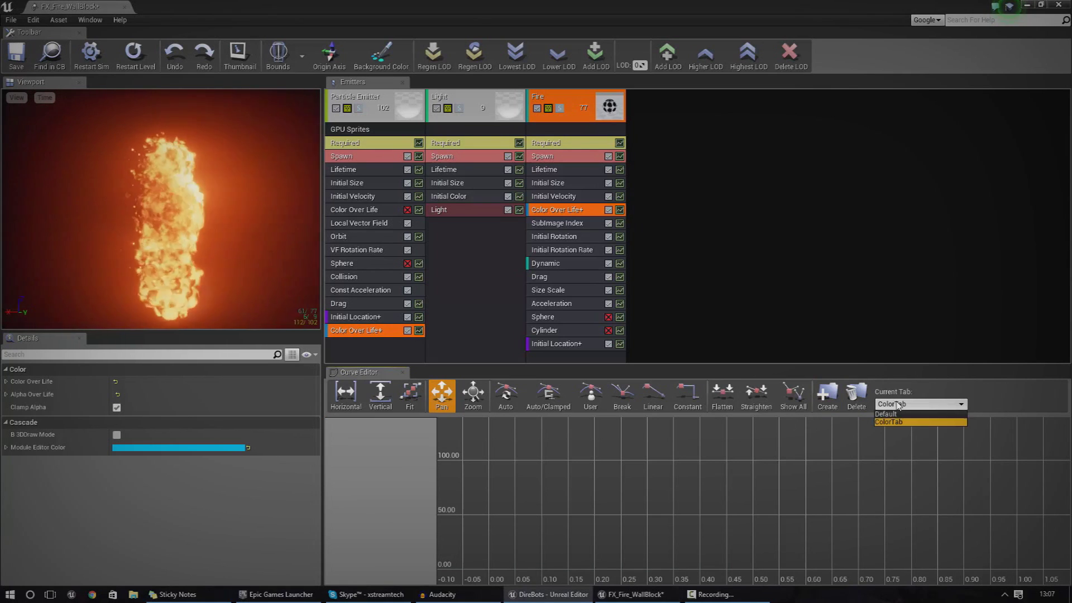
{"action": "left_click", "coordinate": [894, 407]}
{"action": "left_click", "coordinate": [893, 406]}
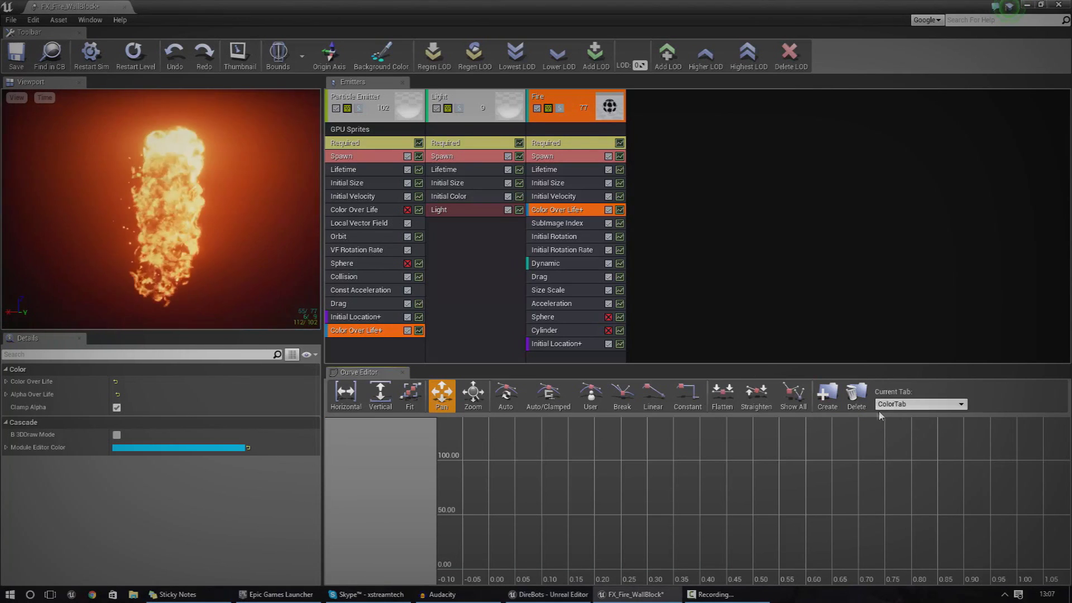
Add the Fire emitter's Color Over Life curves to ColorTab, and switch to the Default tab and back
{"action": "left_click", "coordinate": [620, 211]}
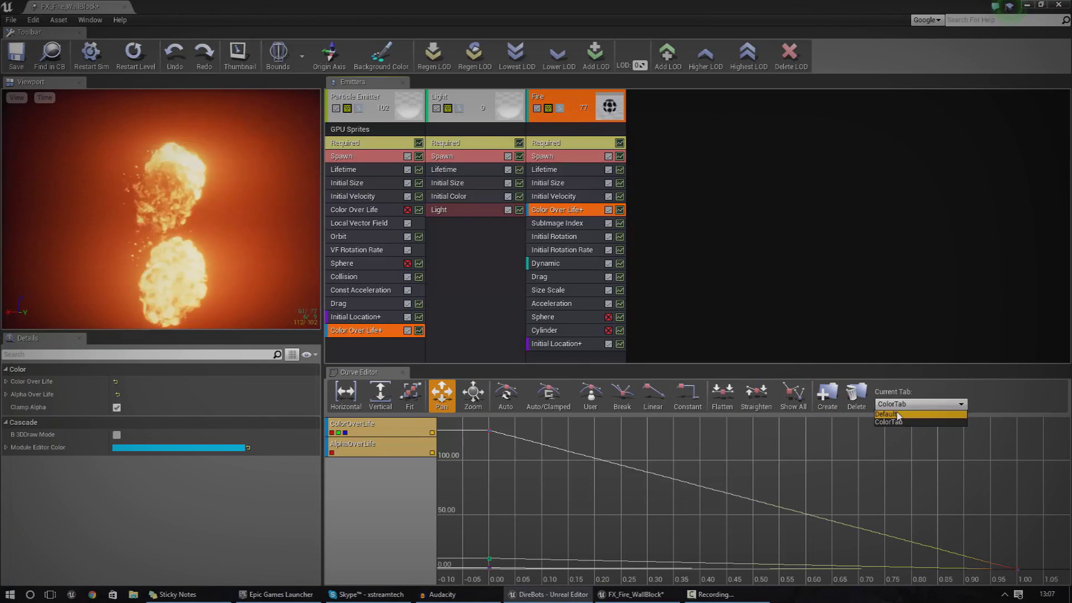
{"action": "left_click", "coordinate": [893, 414]}
{"action": "left_click", "coordinate": [899, 405]}
{"action": "left_click", "coordinate": [893, 422]}
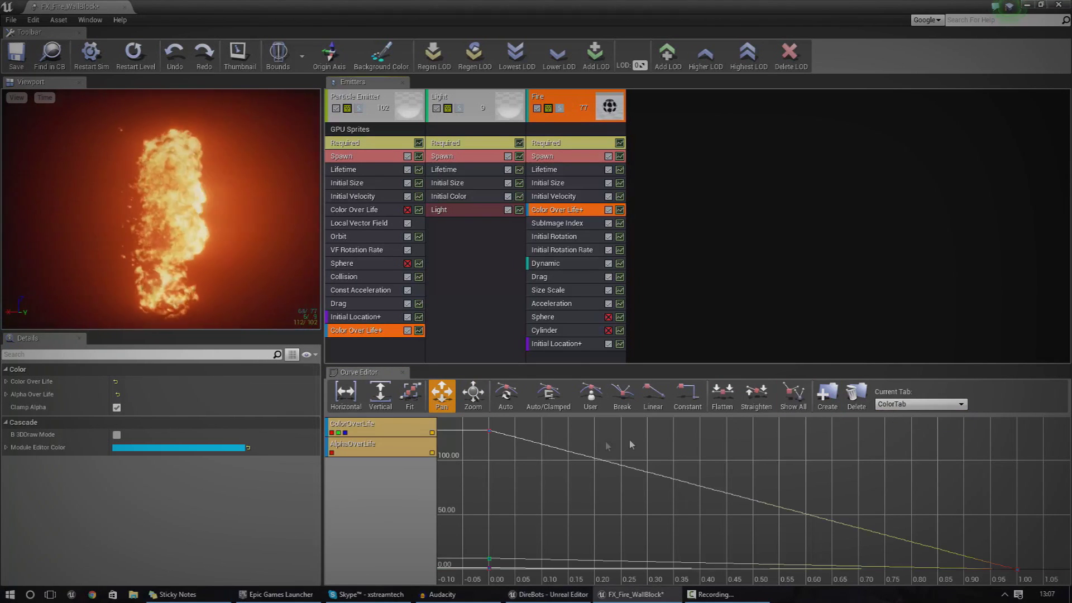
Remove only the AlphaOverLife curve from ColorTab and briefly select the red key at the start of the ColorOverLife curve
{"action": "right_click", "coordinate": [400, 454]}
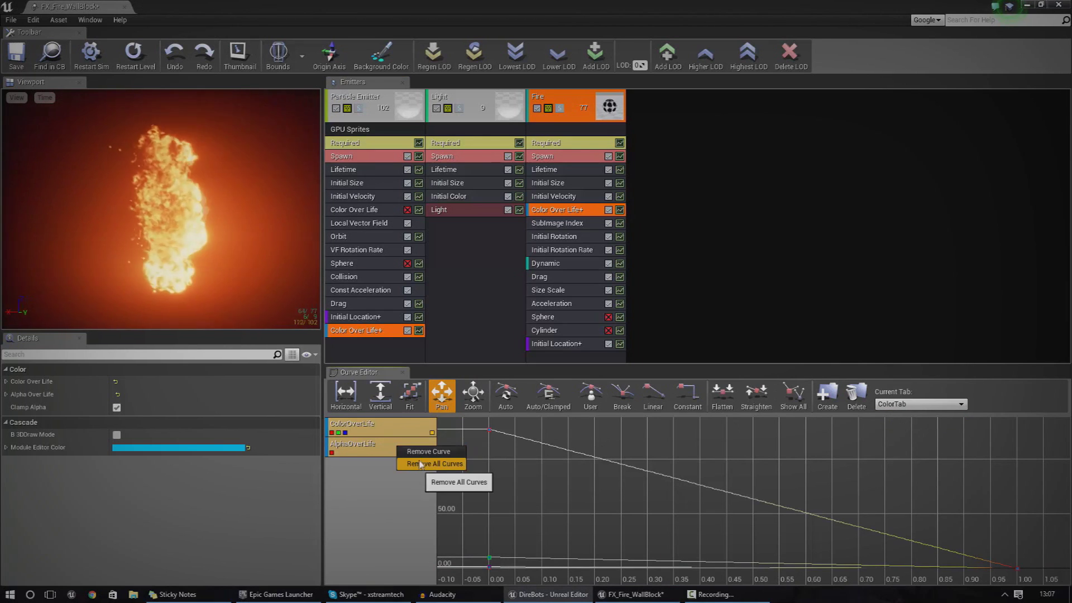
{"action": "left_click", "coordinate": [423, 452]}
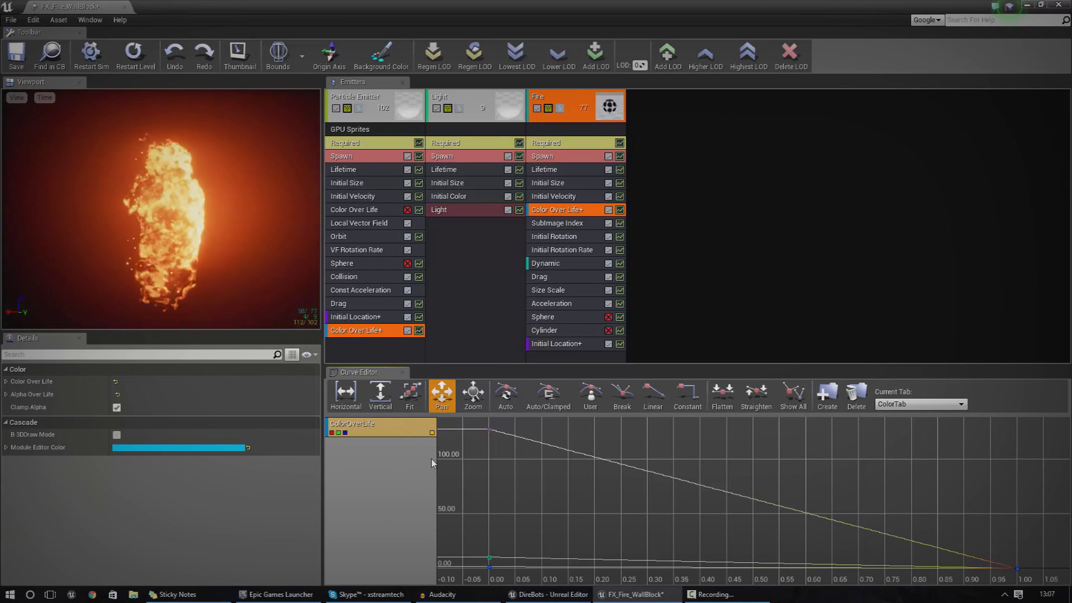
{"action": "left_click", "coordinate": [489, 430]}
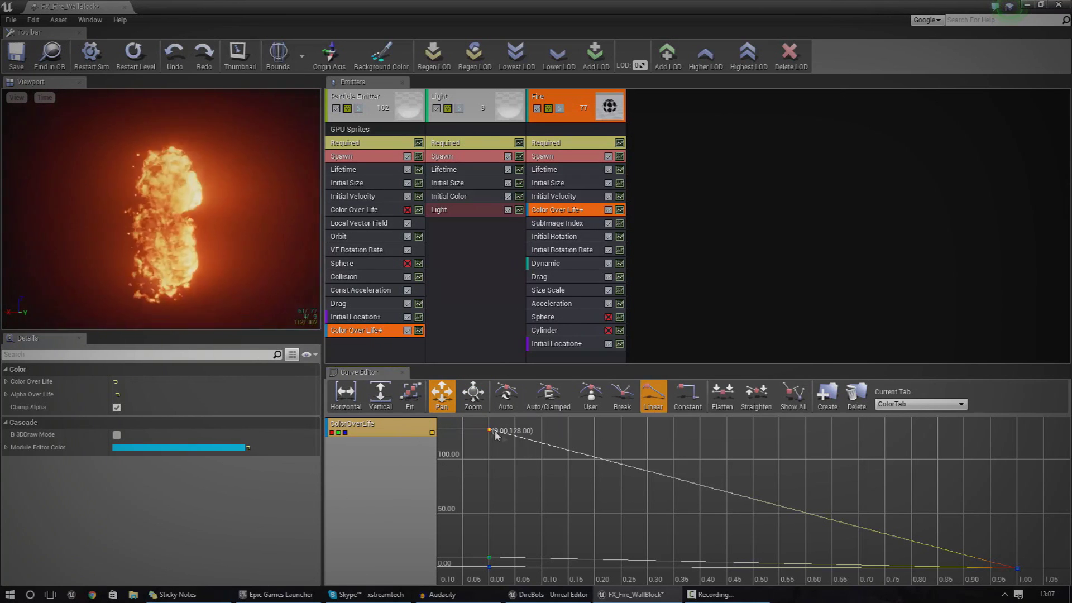
{"action": "left_click", "coordinate": [674, 471]}
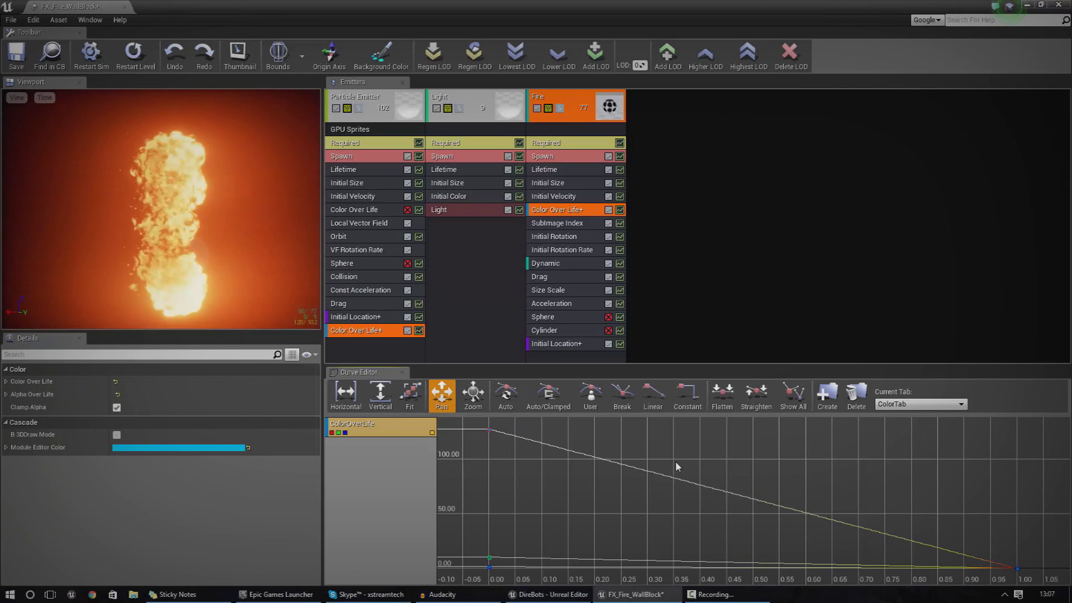
Isolate individual color channels of the ColorOverLife curve and open the options for scaling all curve times or values
{"action": "left_click", "coordinate": [332, 433]}
{"action": "left_click", "coordinate": [345, 433]}
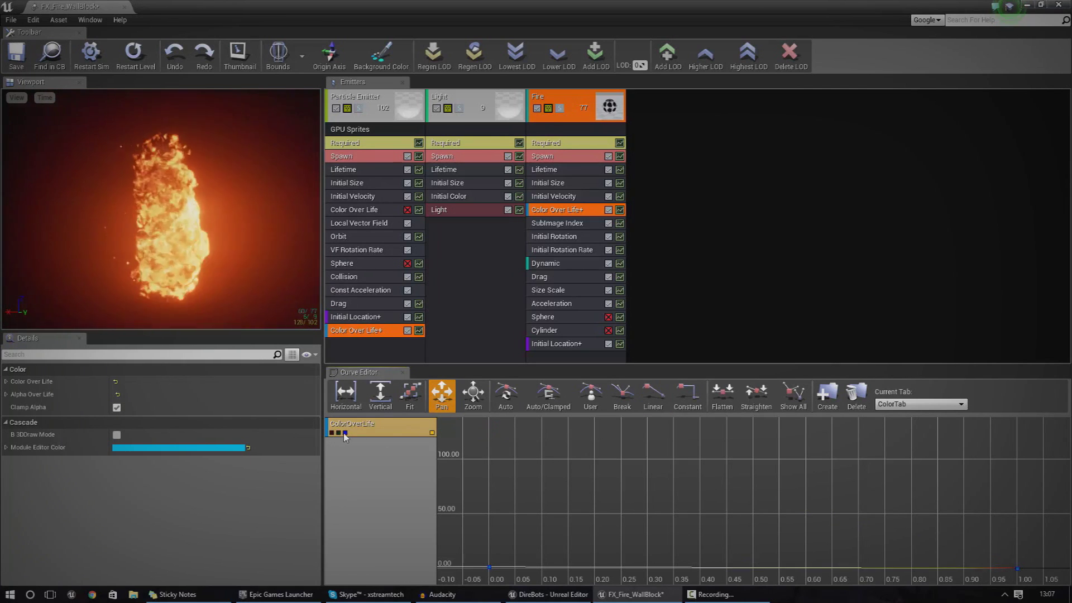
{"action": "right_click", "coordinate": [638, 461]}
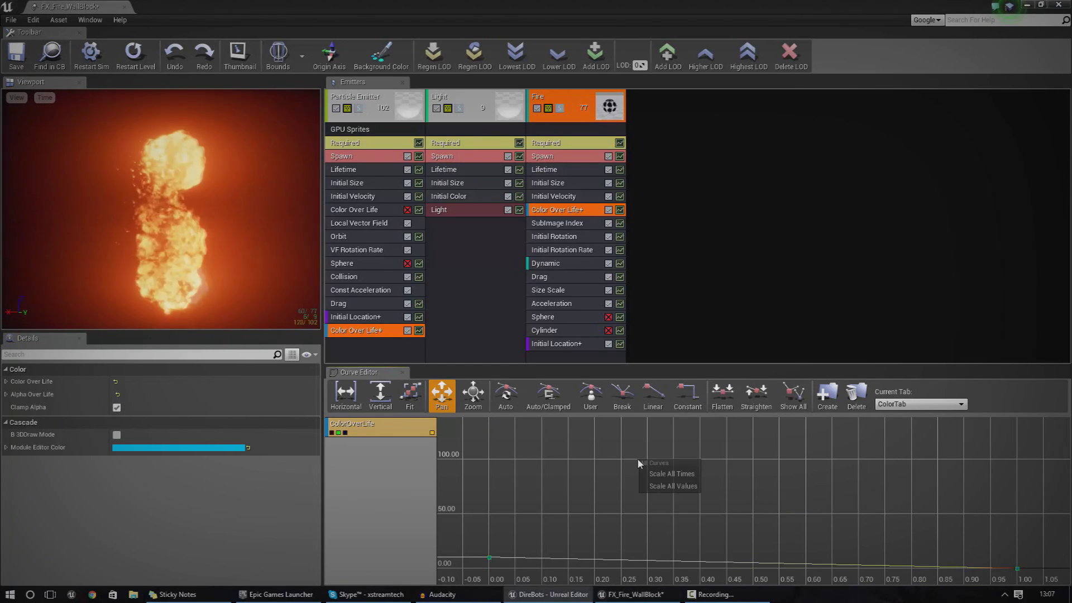
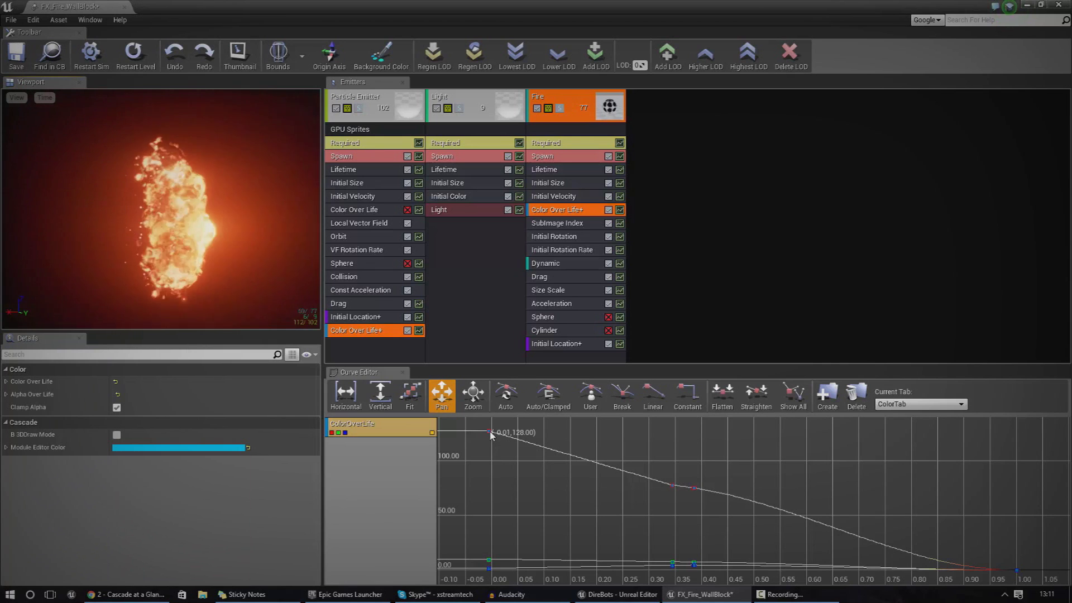
Move the ColorOverLife keys at the curve's start, lowering red to about 25 and raising green to about 122 and blue to about 70
{"action": "mouse_move", "coordinate": [490, 432]}
{"action": "left_mouse_down"}
{"action": "mouse_move", "coordinate": [482, 578]}
{"action": "mouse_move", "coordinate": [490, 437]}
{"action": "left_mouse_up"}
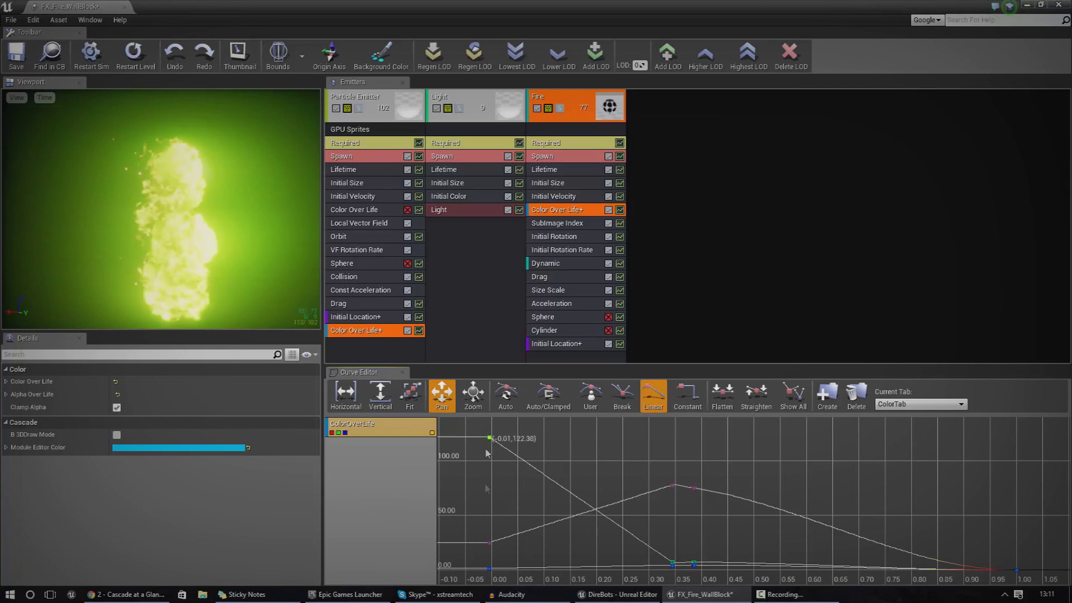
{"action": "left_click_drag", "start_coordinate": [490, 571], "coordinate": [492, 496]}
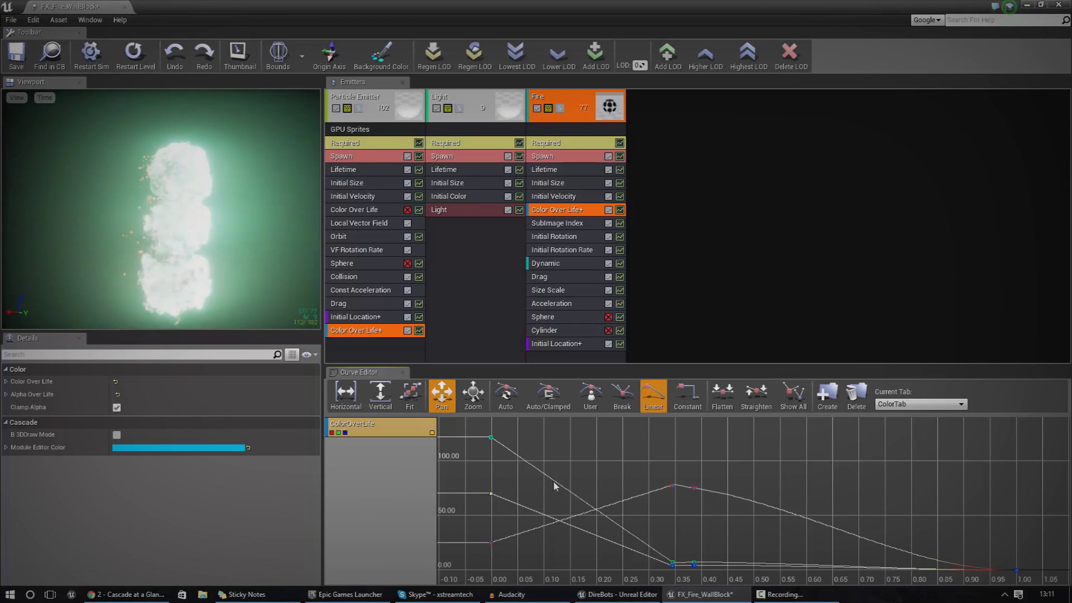
Add a ColorOverLife key at about time 0.16 and reshape its channels, lowering green to about 7 and blue to about 26
{"action": "left_click", "coordinate": [572, 499], "text": "ctrl"}
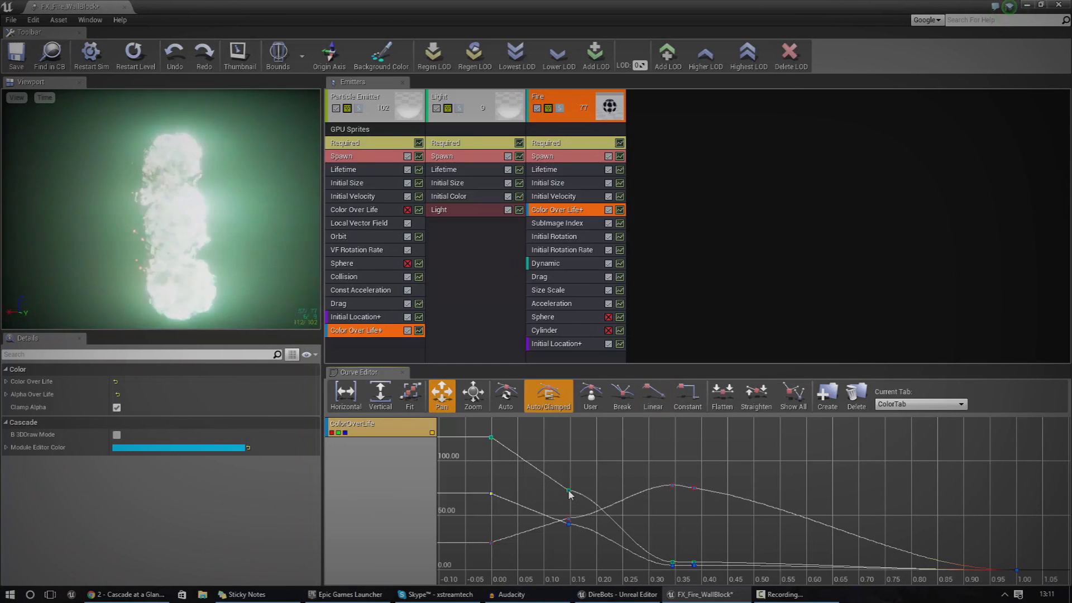
{"action": "left_click_drag", "start_coordinate": [571, 498], "coordinate": [575, 469]}
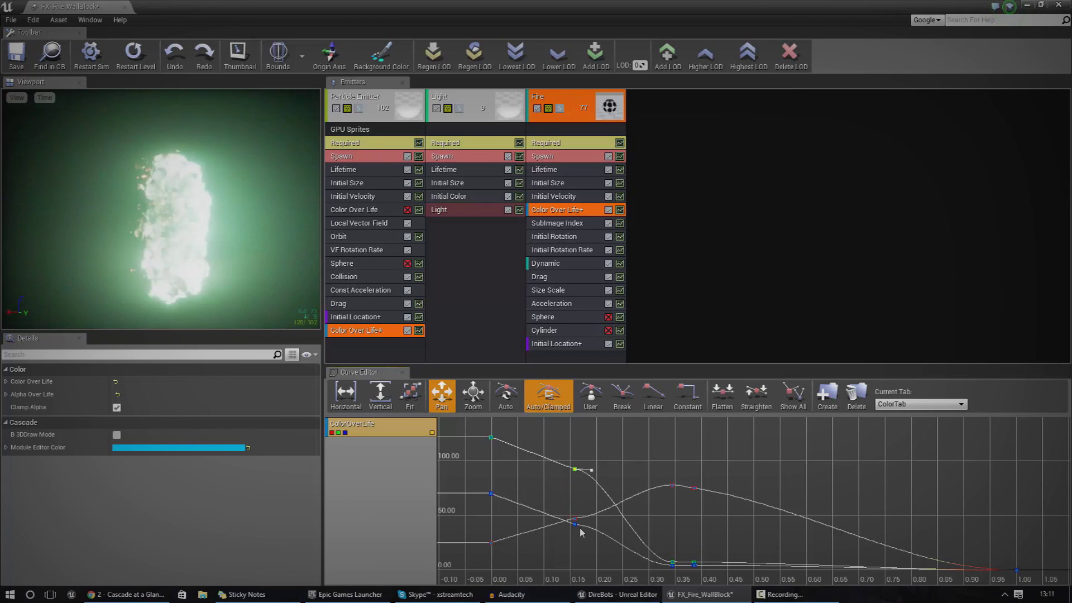
{"action": "mouse_move", "coordinate": [572, 523]}
{"action": "left_mouse_down"}
{"action": "mouse_move", "coordinate": [575, 541]}
{"action": "mouse_move", "coordinate": [577, 511]}
{"action": "left_mouse_up"}
{"action": "left_click_drag", "start_coordinate": [577, 474], "coordinate": [579, 561]}
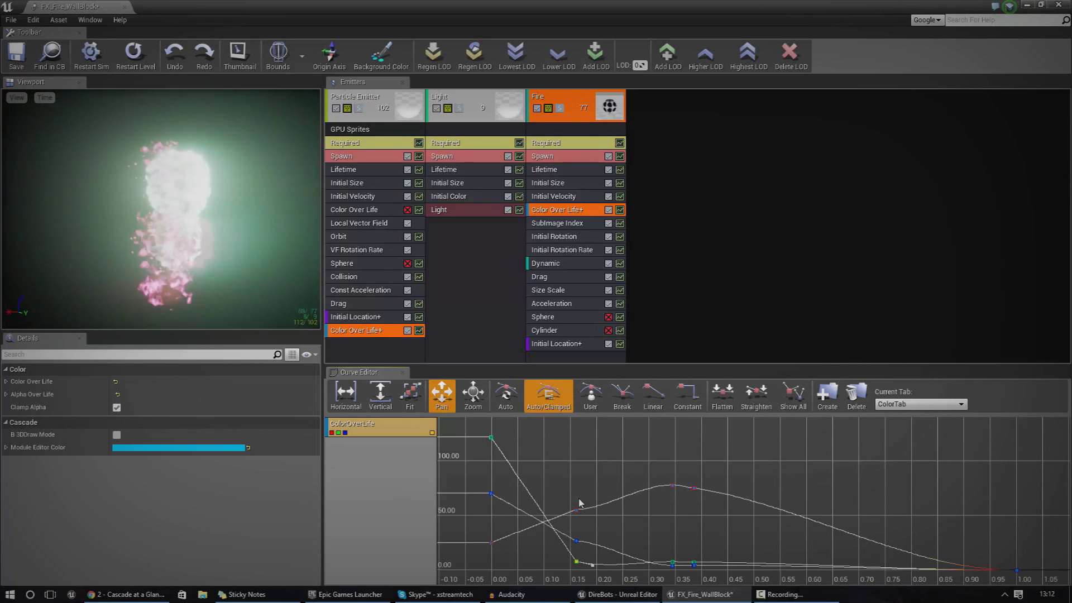
Add a ColorOverLife key at about time 0.47 and reshape the middle keys, lowering red and raising green to about 61 at 0.40
{"action": "left_click", "coordinate": [693, 489], "text": "ctrl"}
{"action": "left_click_drag", "start_coordinate": [693, 489], "coordinate": [743, 497]}
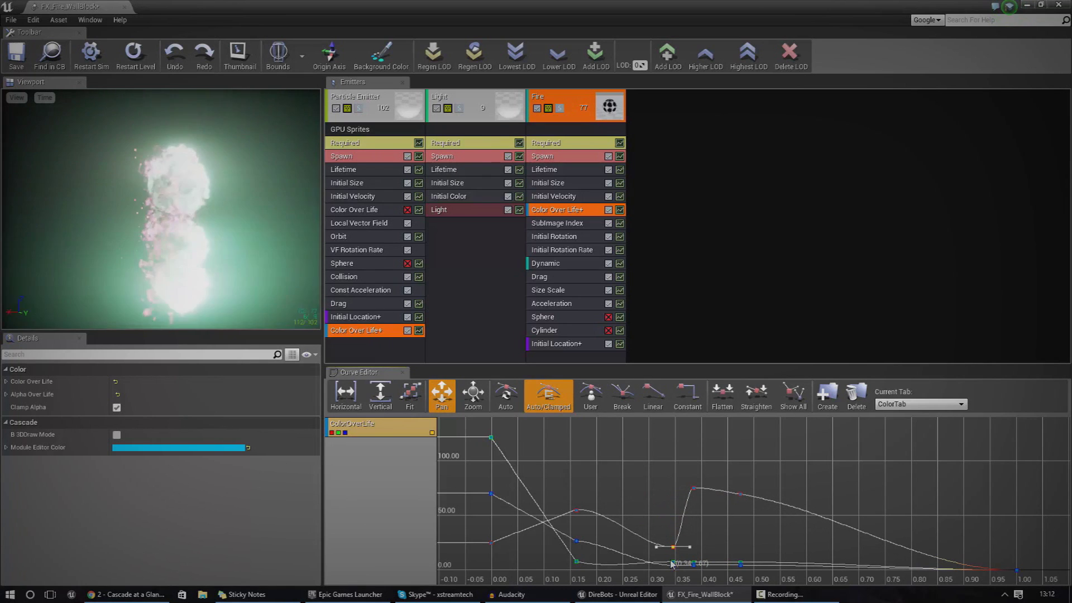
{"action": "left_click_drag", "start_coordinate": [673, 565], "coordinate": [703, 505]}
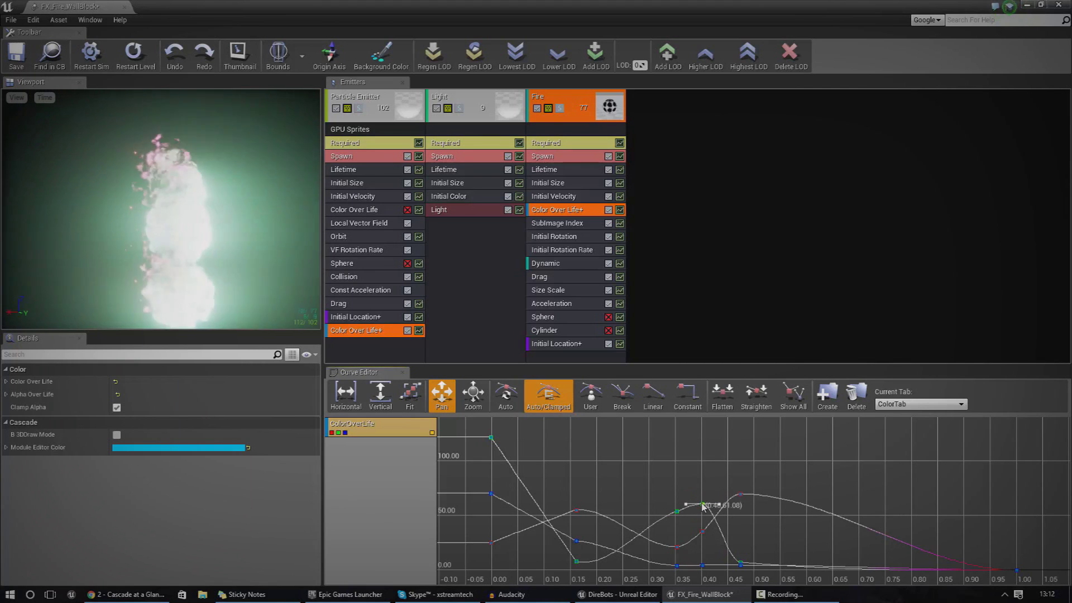